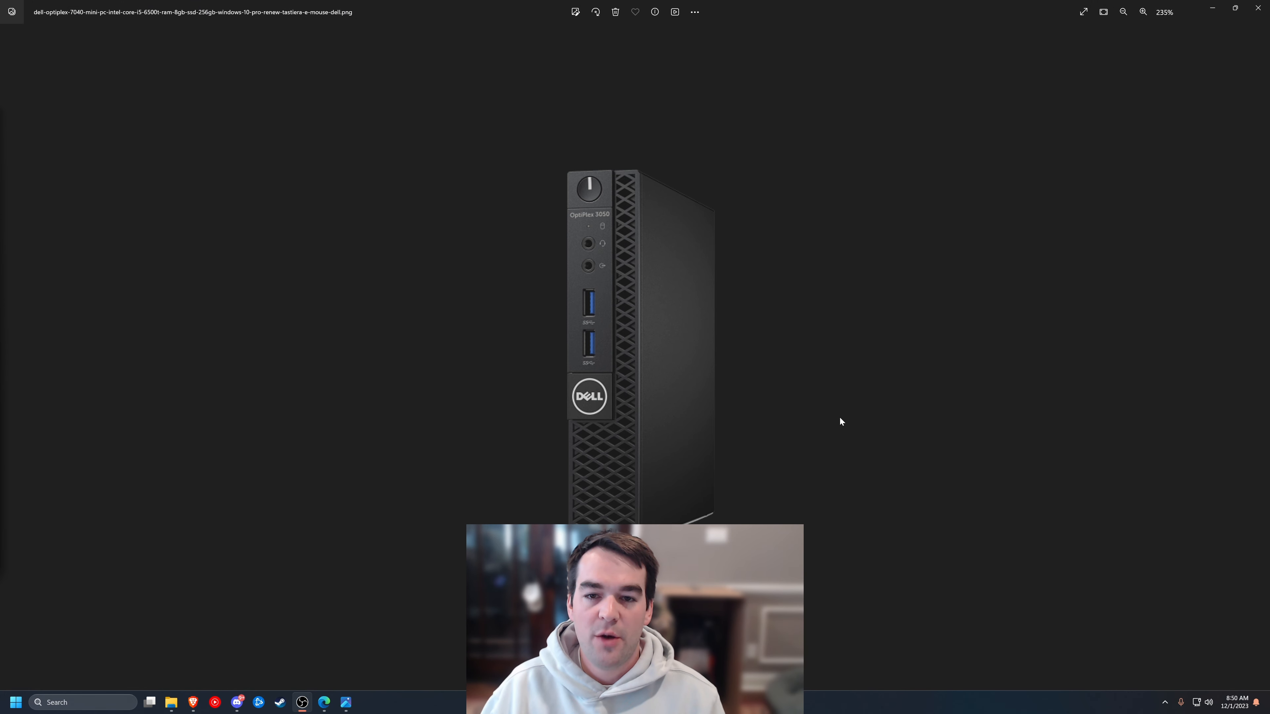
- Step through the eBay checkout and listing screenshots in Windows Photos
scroll(645, 402, down, 1)
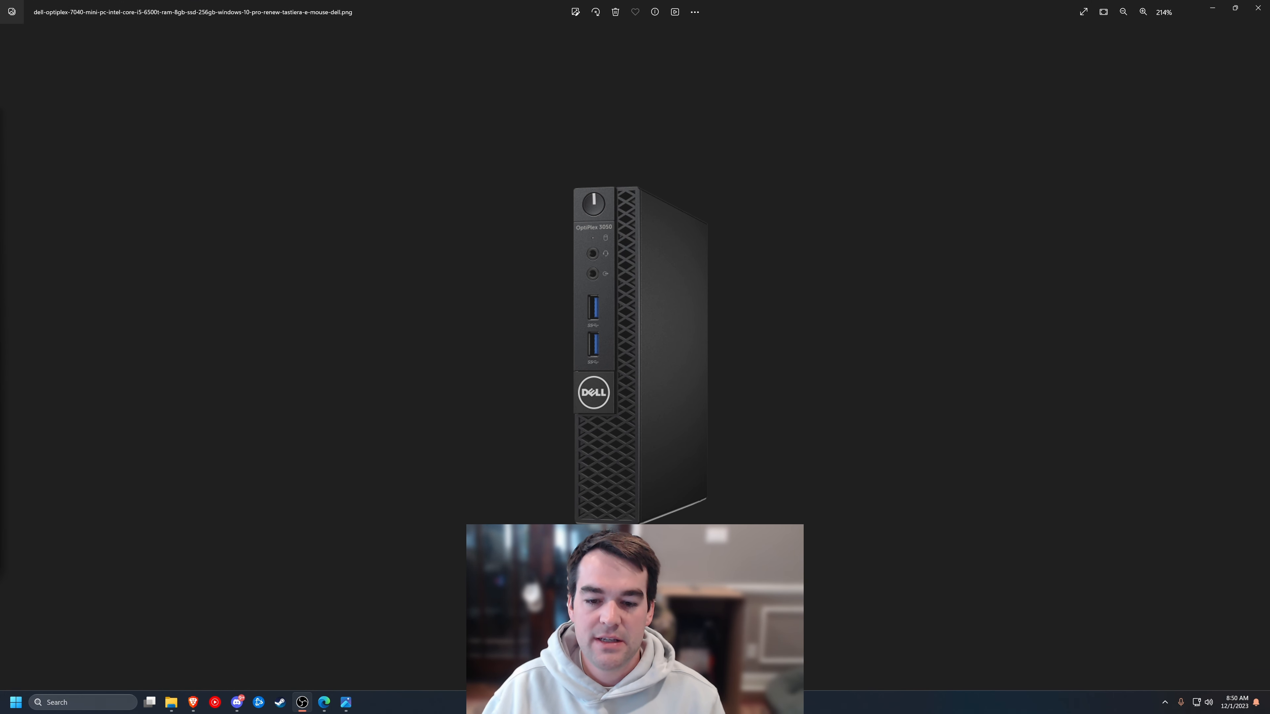
click(660, 590)
key(Right)
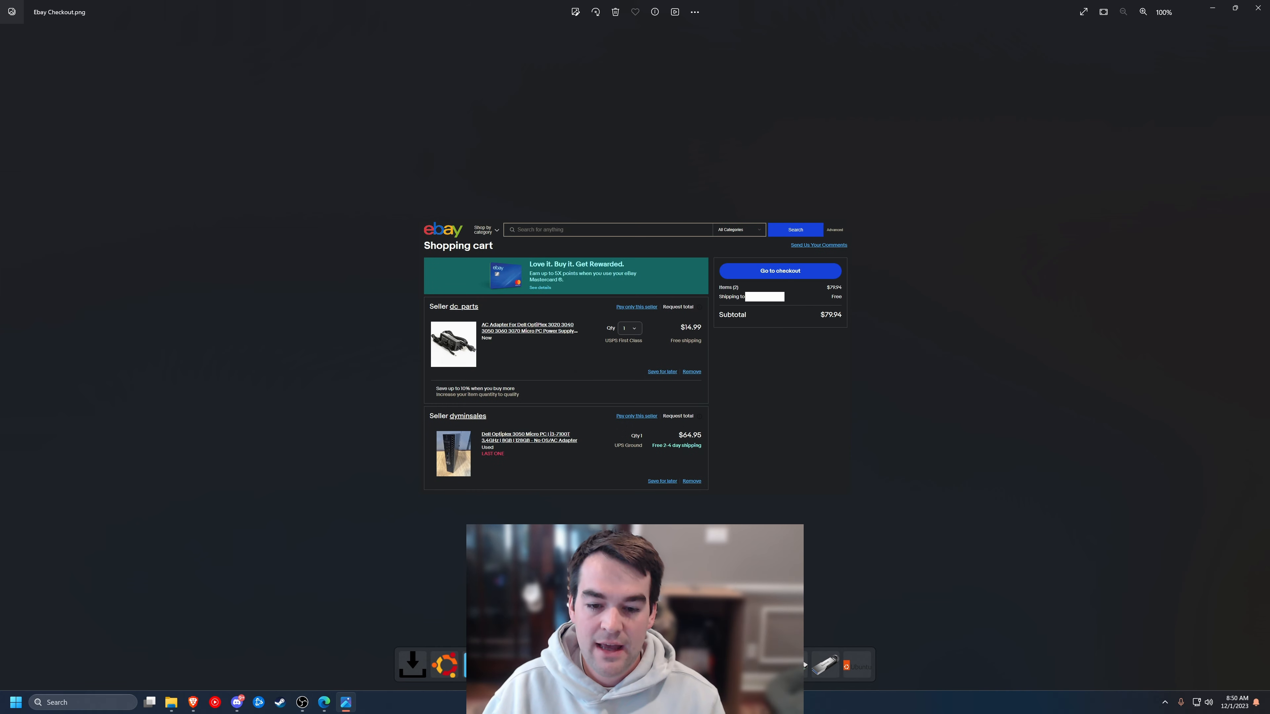
scroll(634, 356, up, 6)
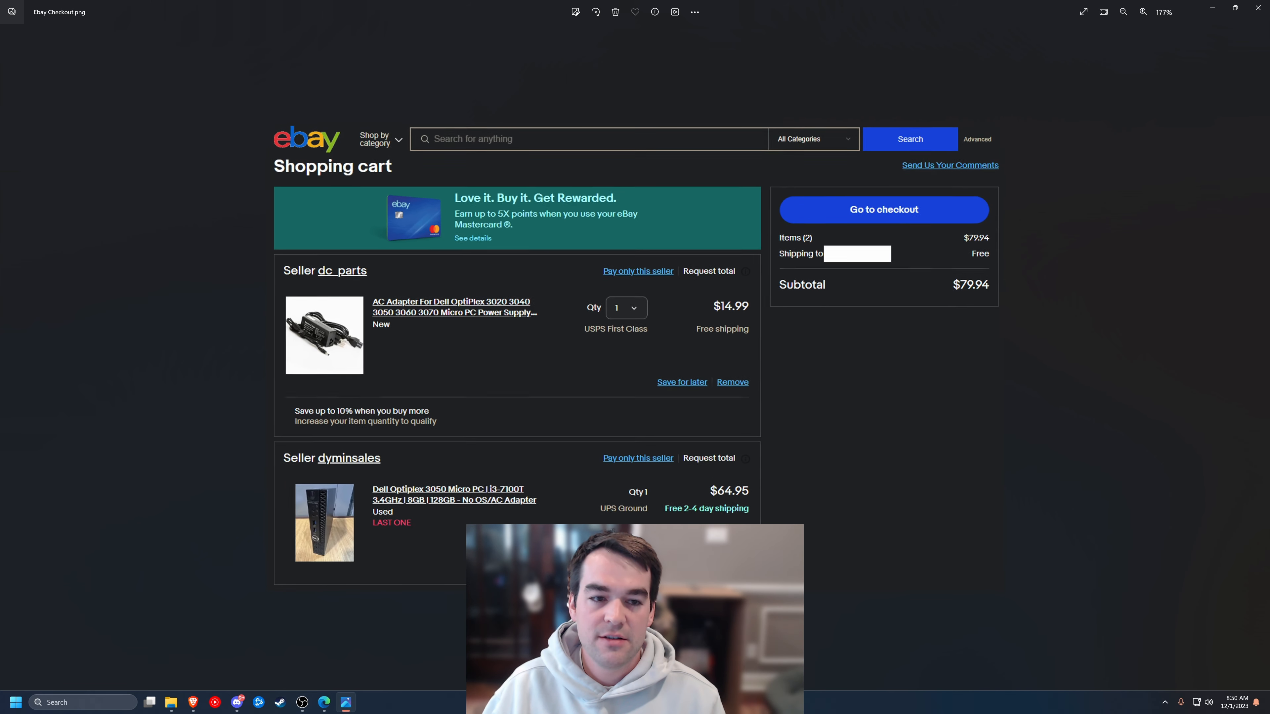
key(Right)
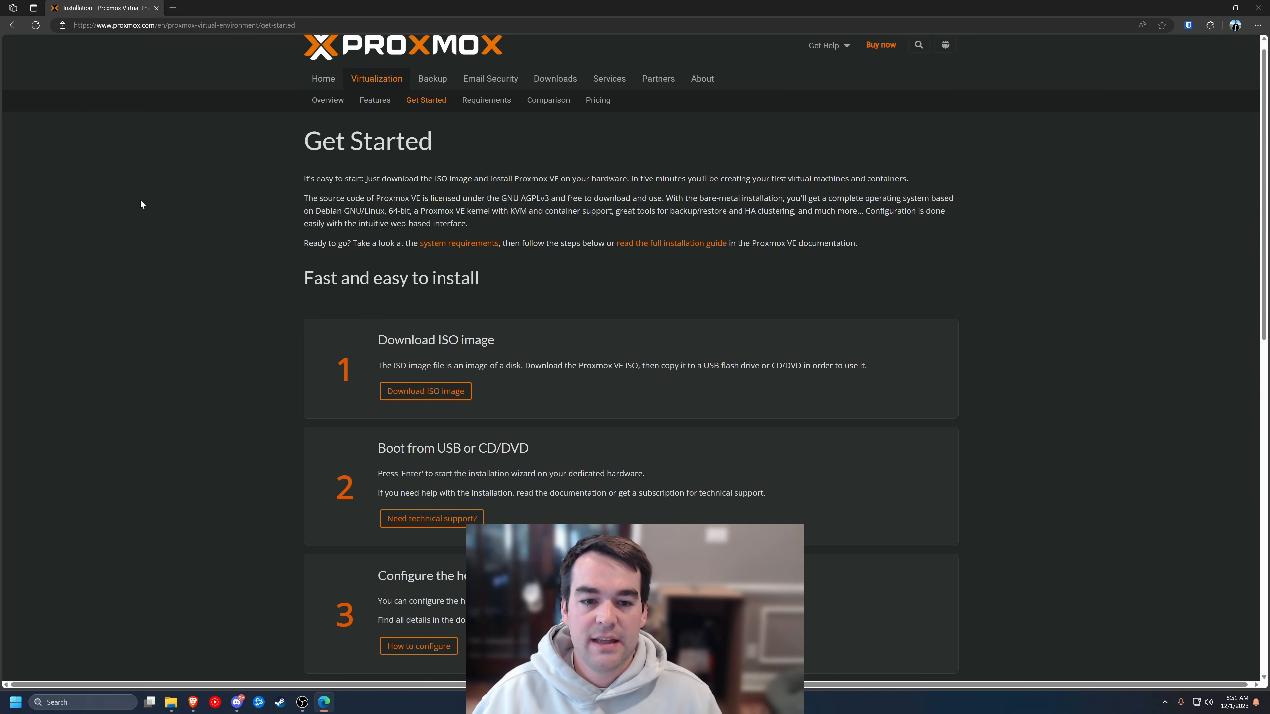
- Scroll the Proxmox Get Started page to review its install steps
scroll(138, 202, down, 3)
scroll(139, 201, up, 3)
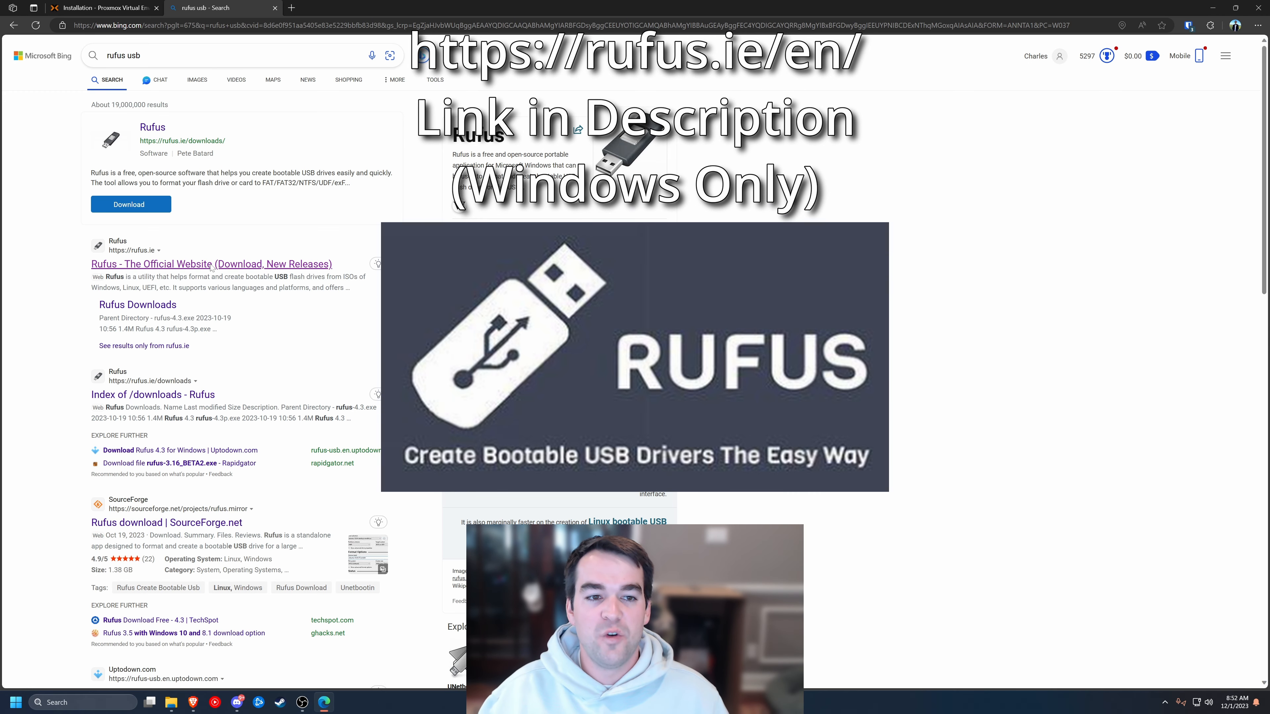
- Download rufus-4.3.exe from the official Rufus site's other versions page and launch it
click(211, 265)
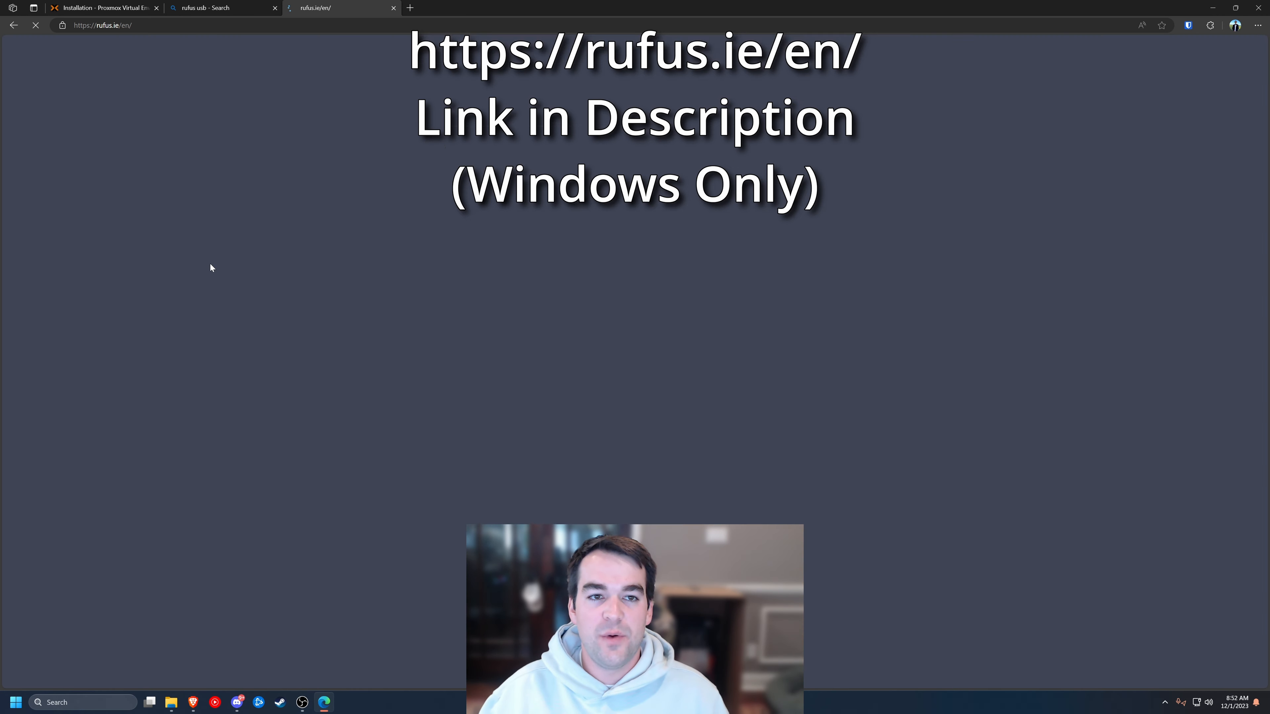
scroll(235, 420, down, 7)
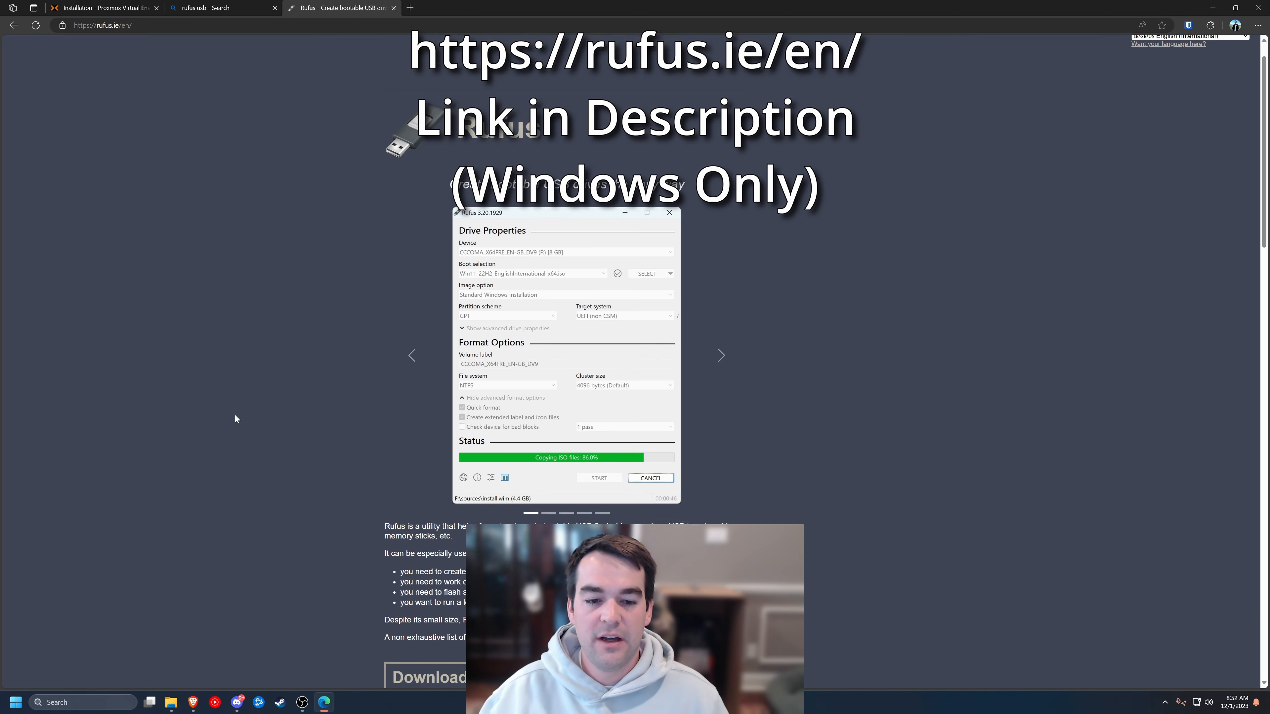
click(439, 475)
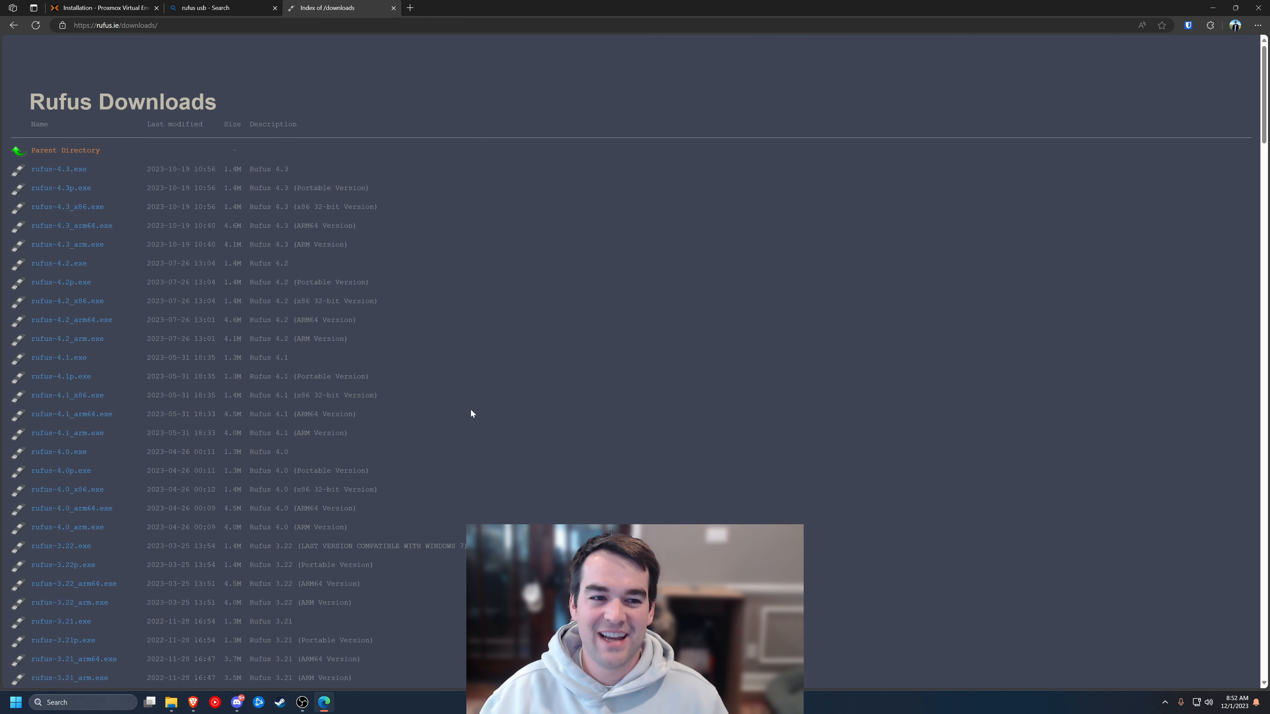
click(72, 170)
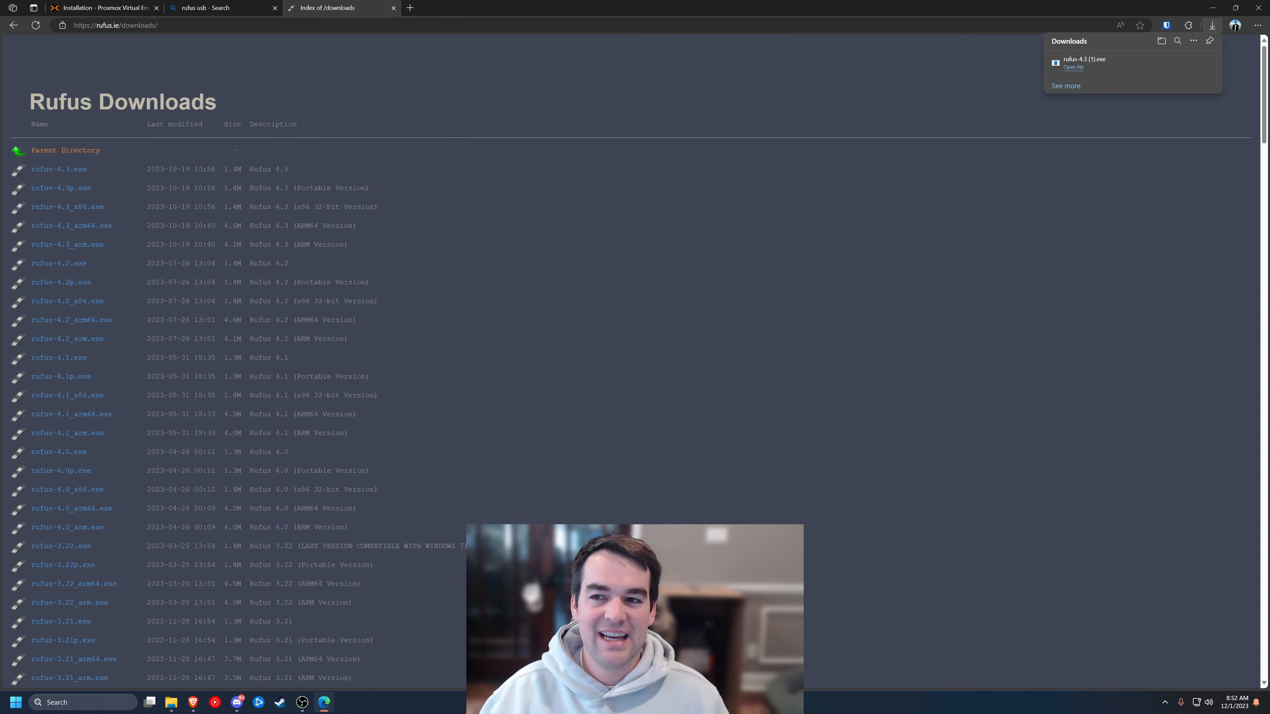
click(1073, 67)
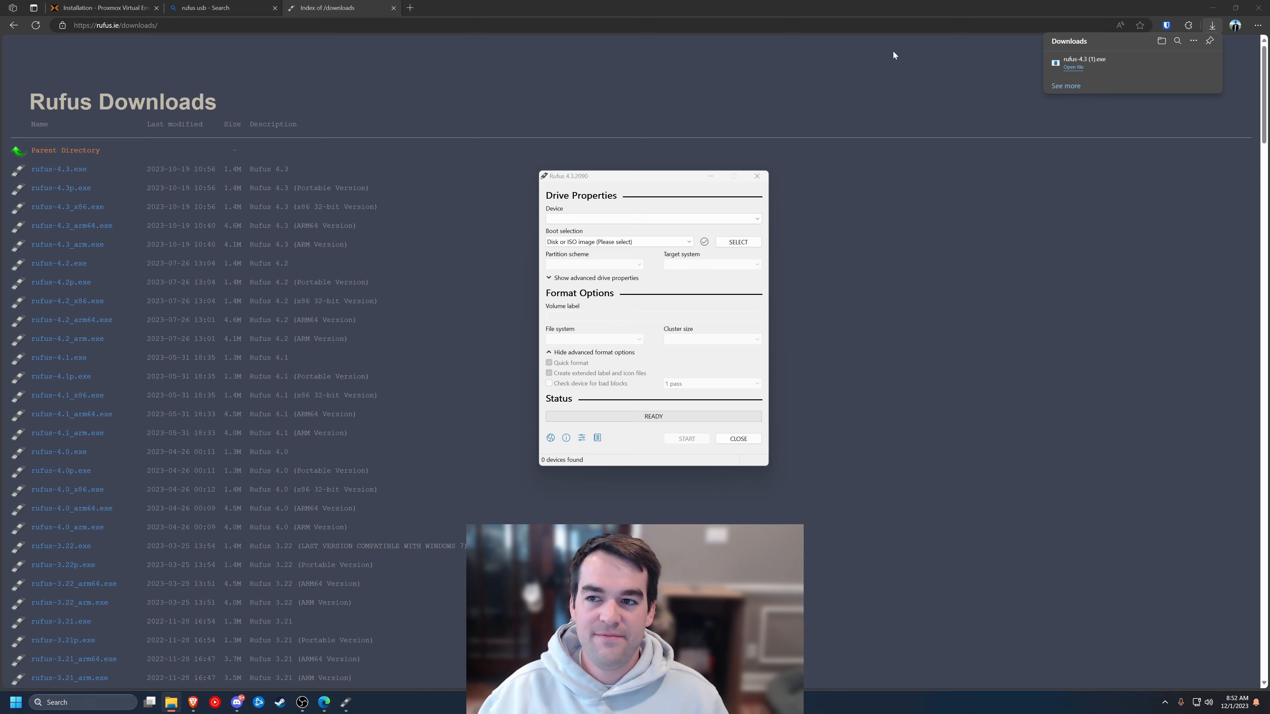
- Download the Proxmox VE 8.1 ISO installer from the Proxmox downloads page
click(104, 7)
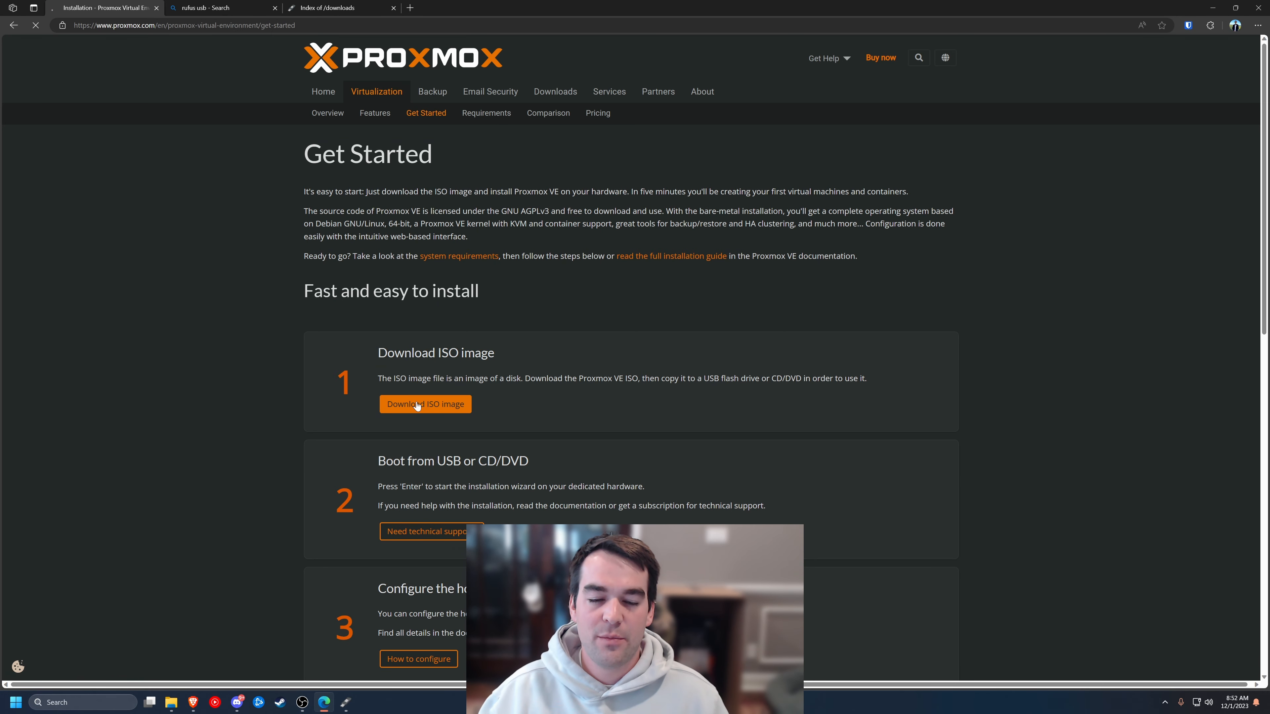
click(418, 404)
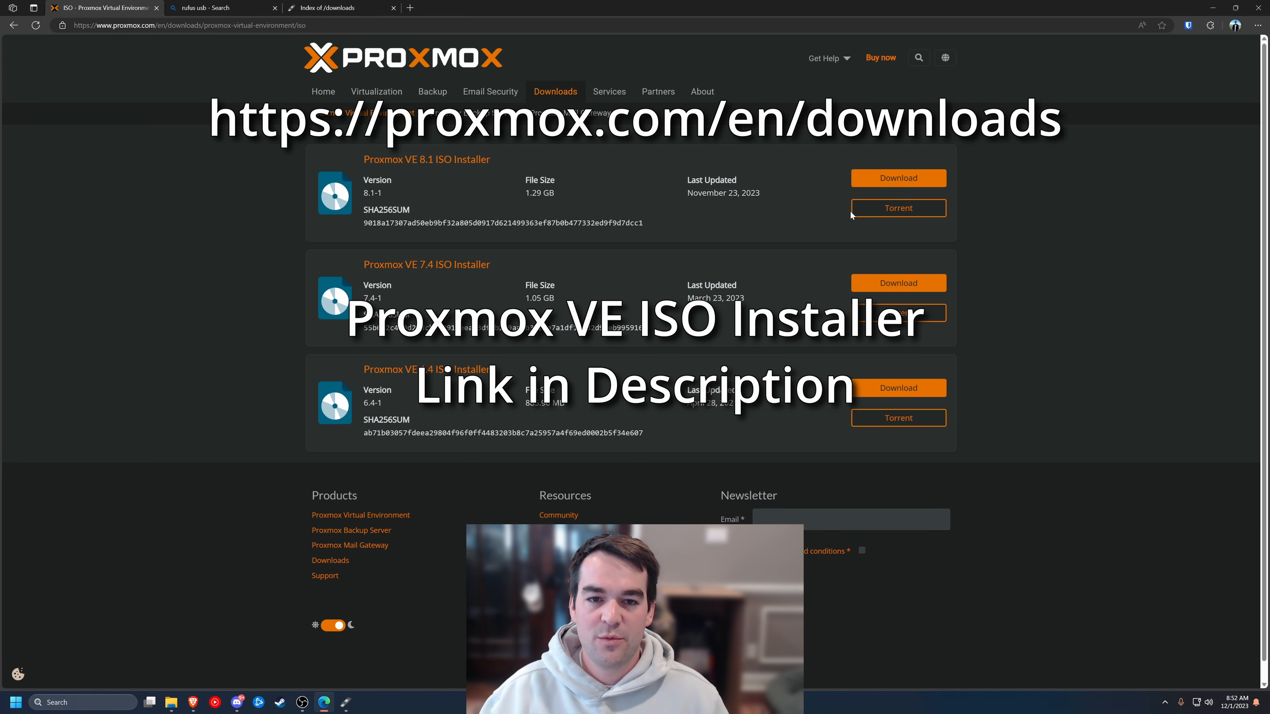
click(914, 180)
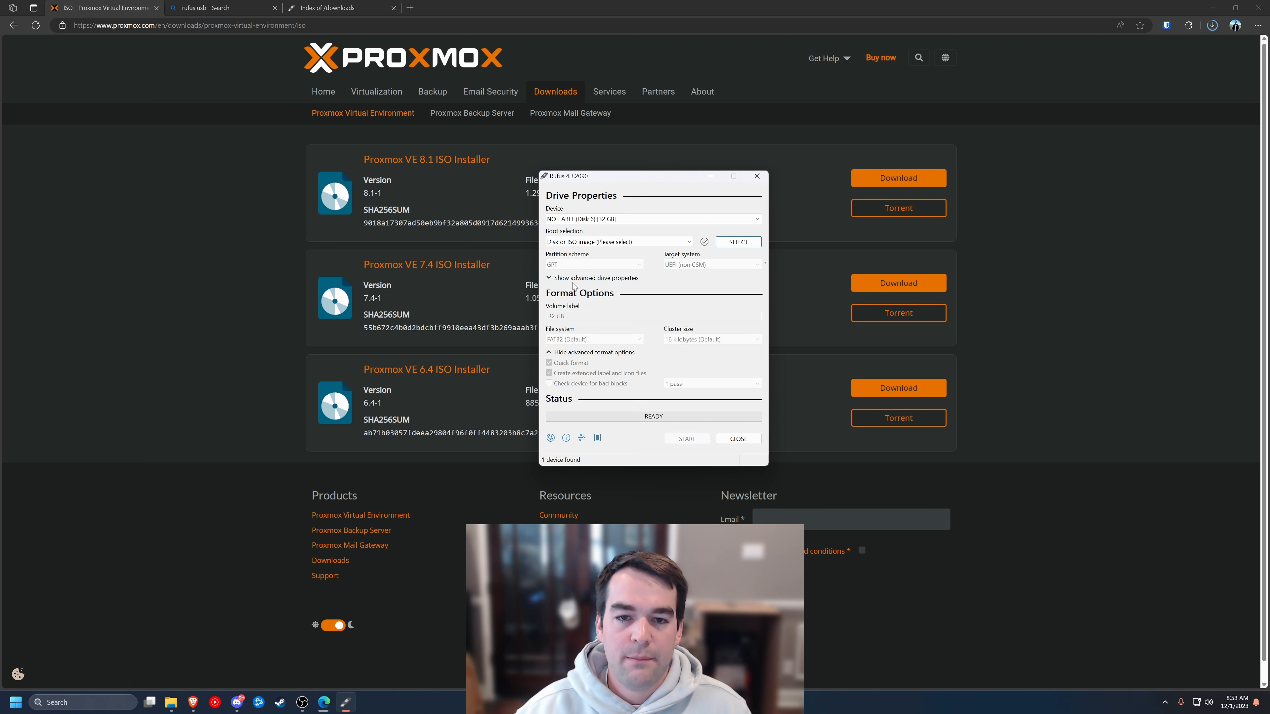
- In Rufus, keep the 32 GB Disk 6 as device and select the Proxmox ISO, accepting ISOHybrid mode
click(620, 216)
click(621, 229)
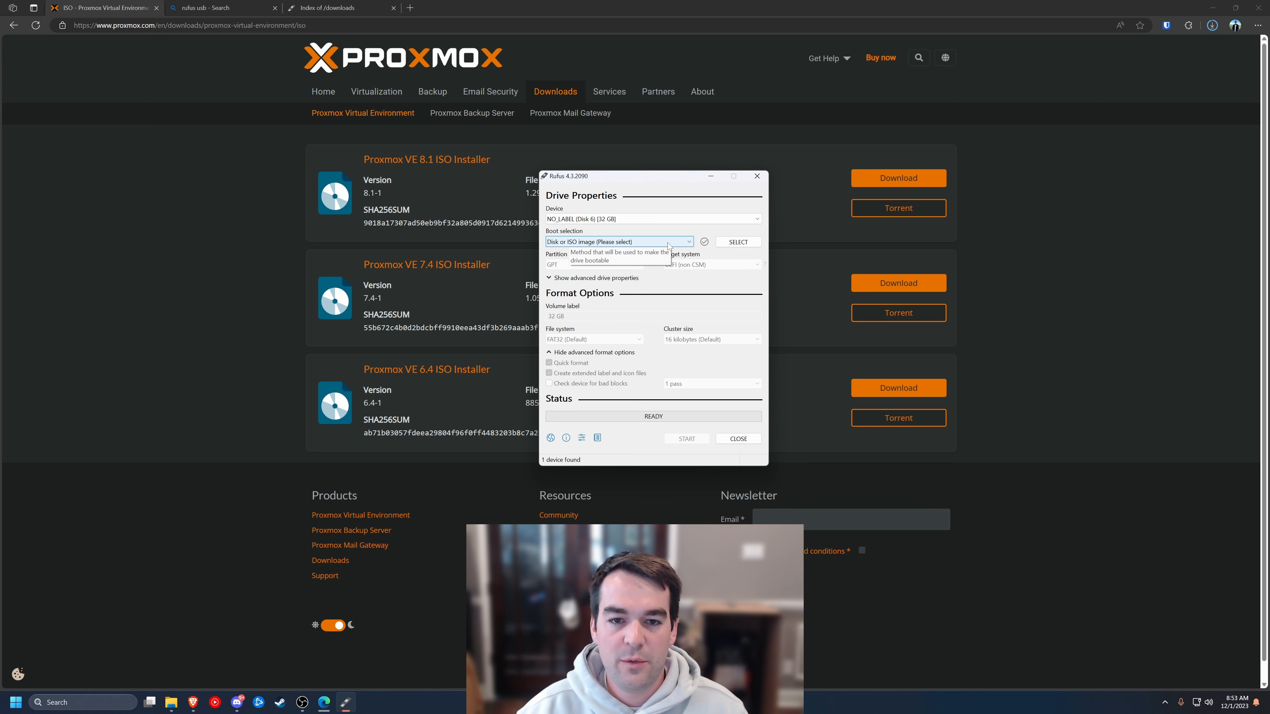
click(737, 242)
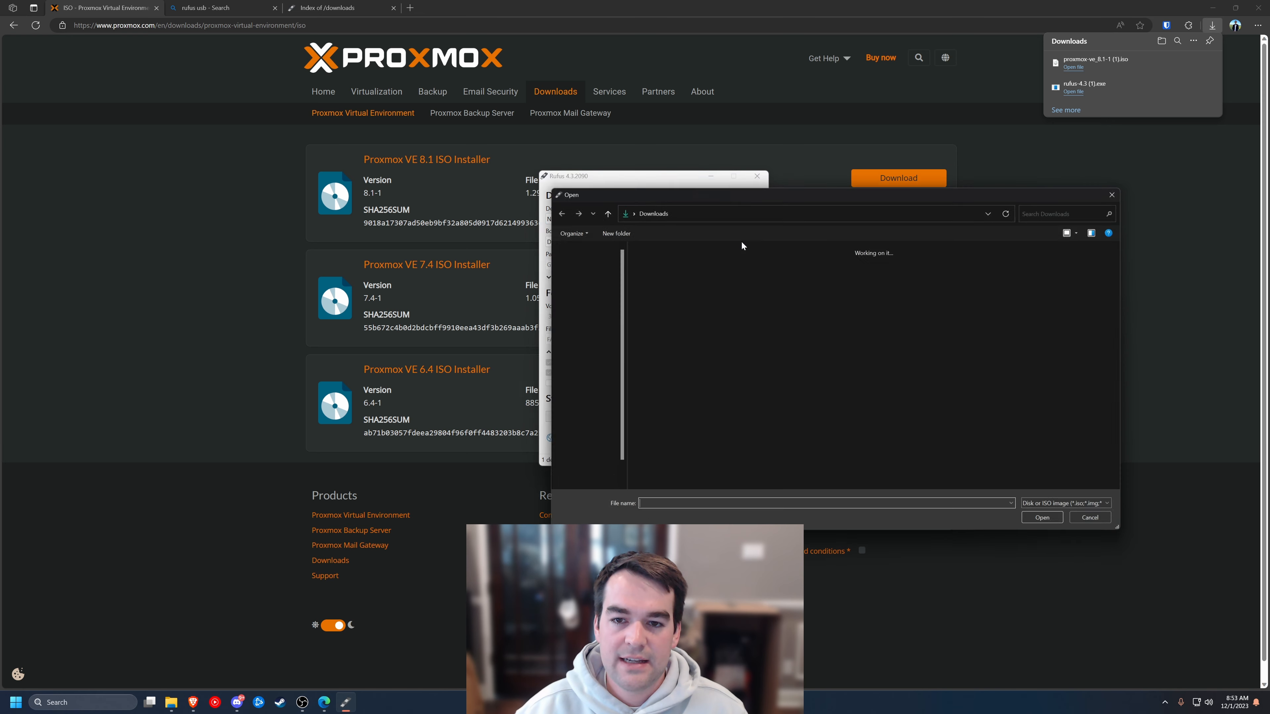
click(1049, 523)
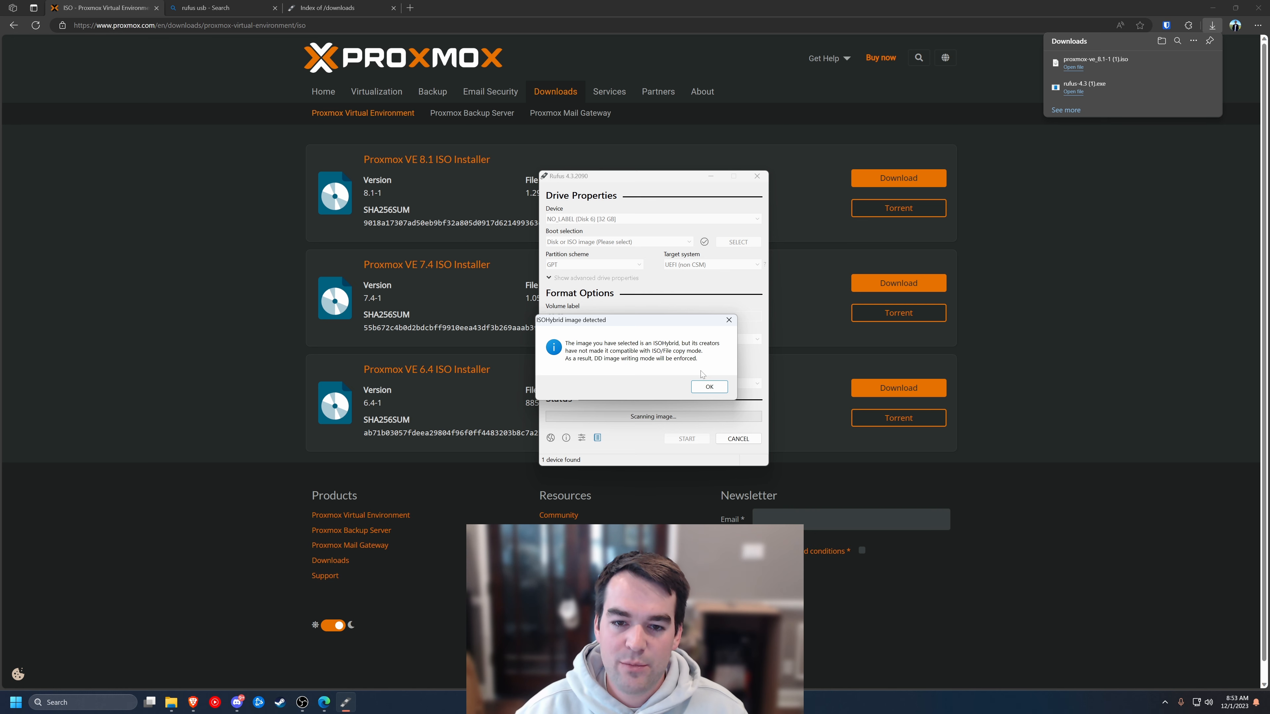
click(708, 387)
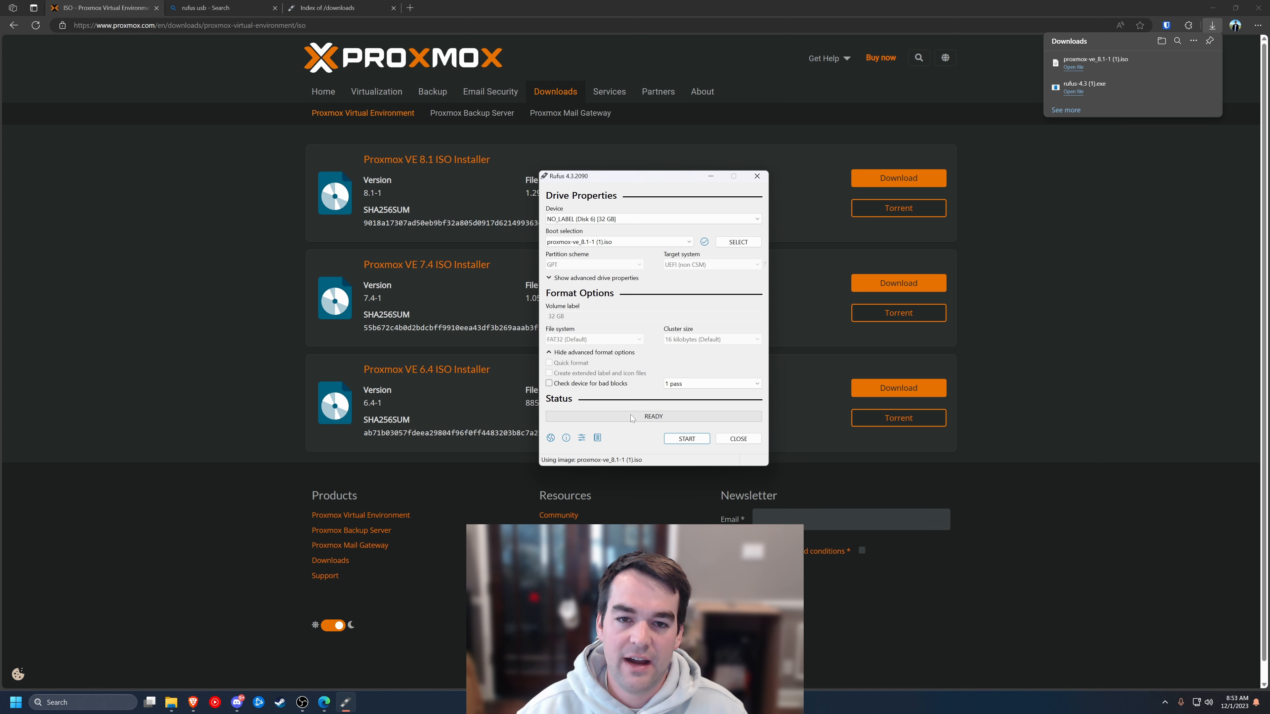
- Write the ISO to the USB drive, confirming the erase, then enter BIOS setup with F2
click(693, 439)
click(665, 384)
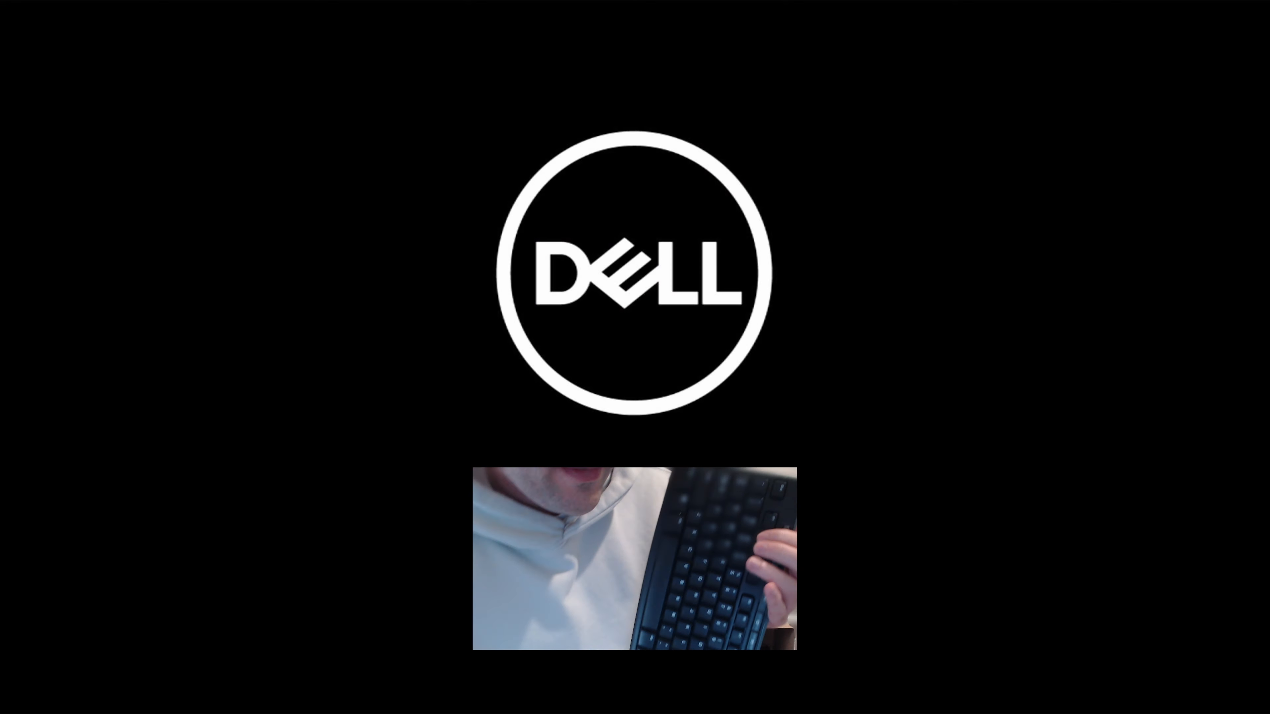
key(F2)
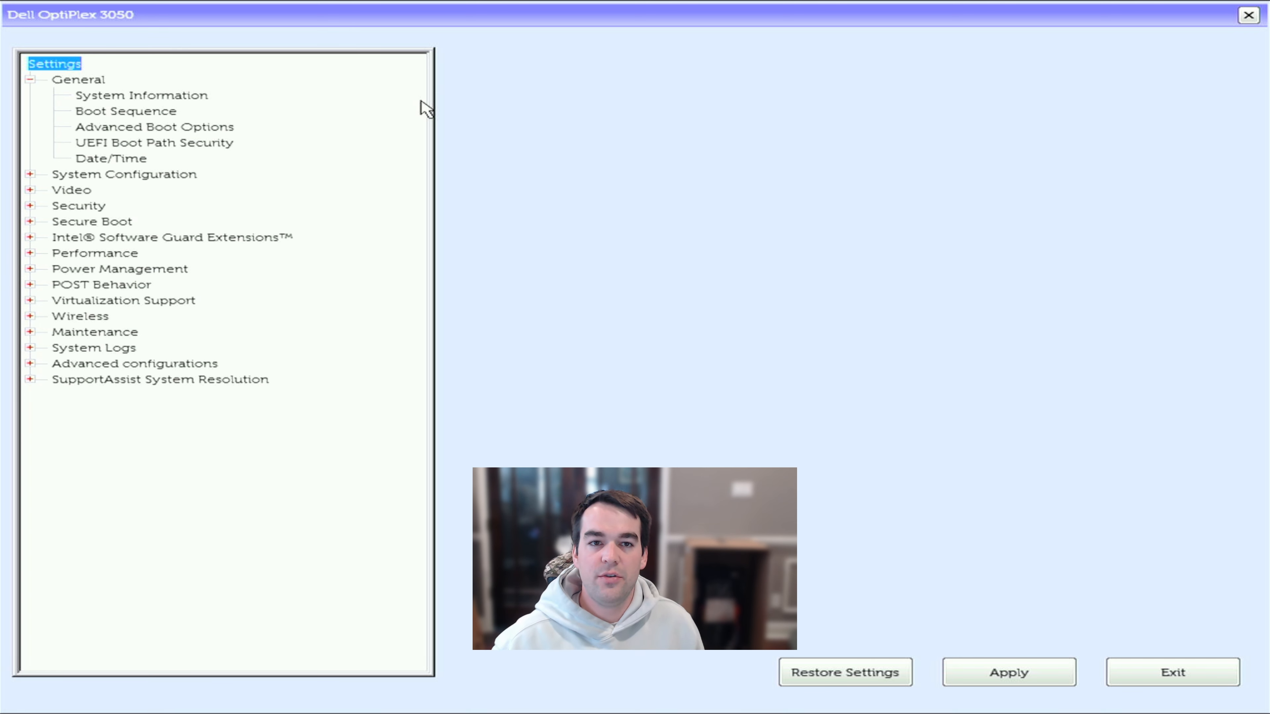
- Try enabling Secure Boot and dismiss the Legacy Option ROMs conflict error
key(Down)
key(Down)
key(Down)
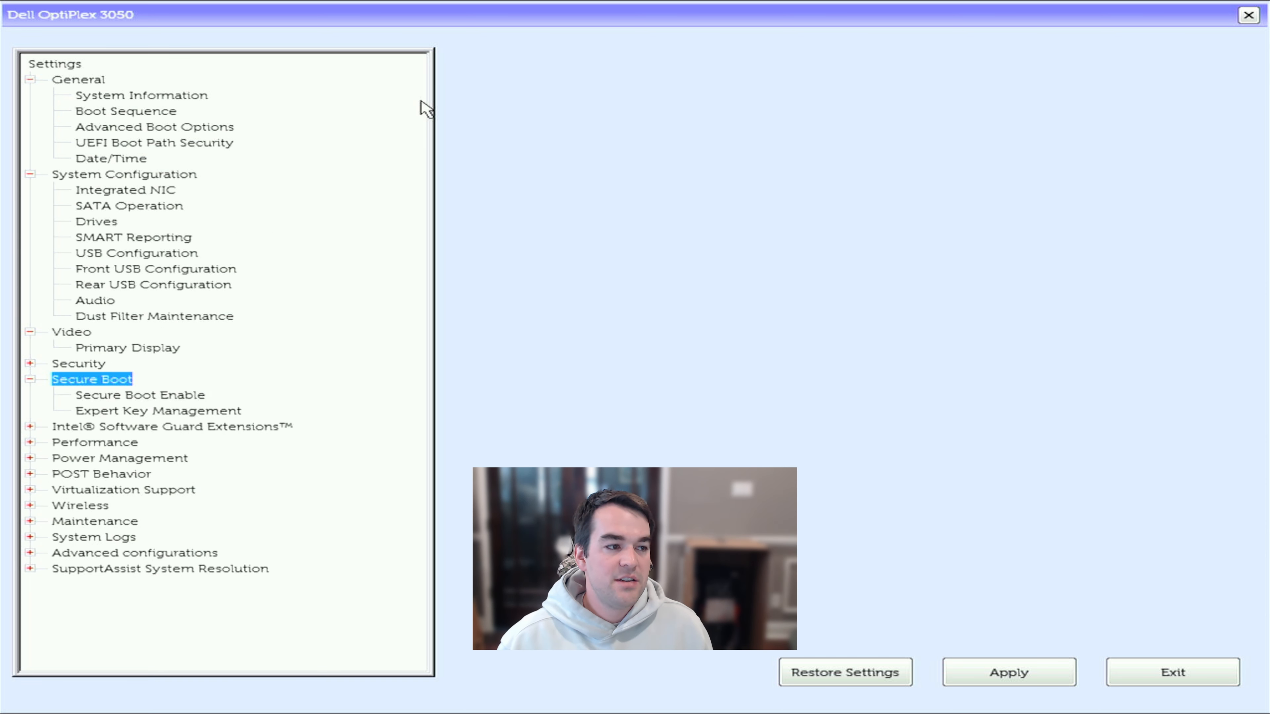
key(Down)
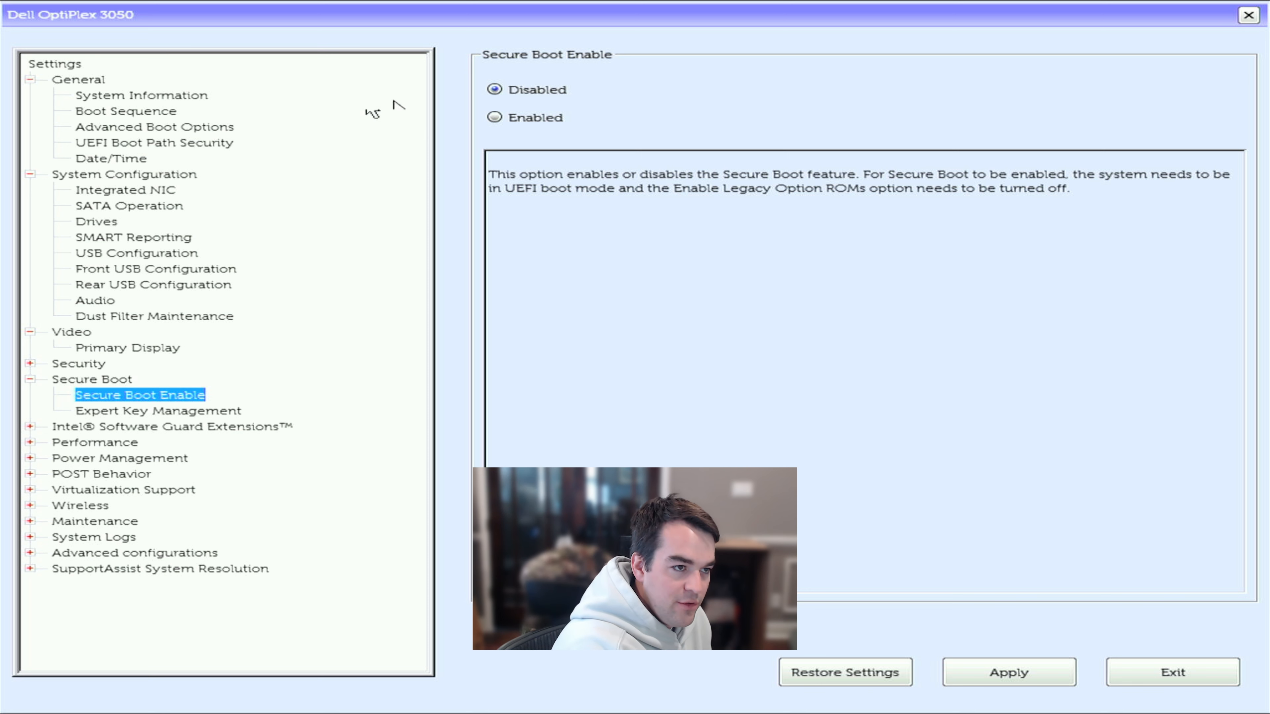
click(494, 117)
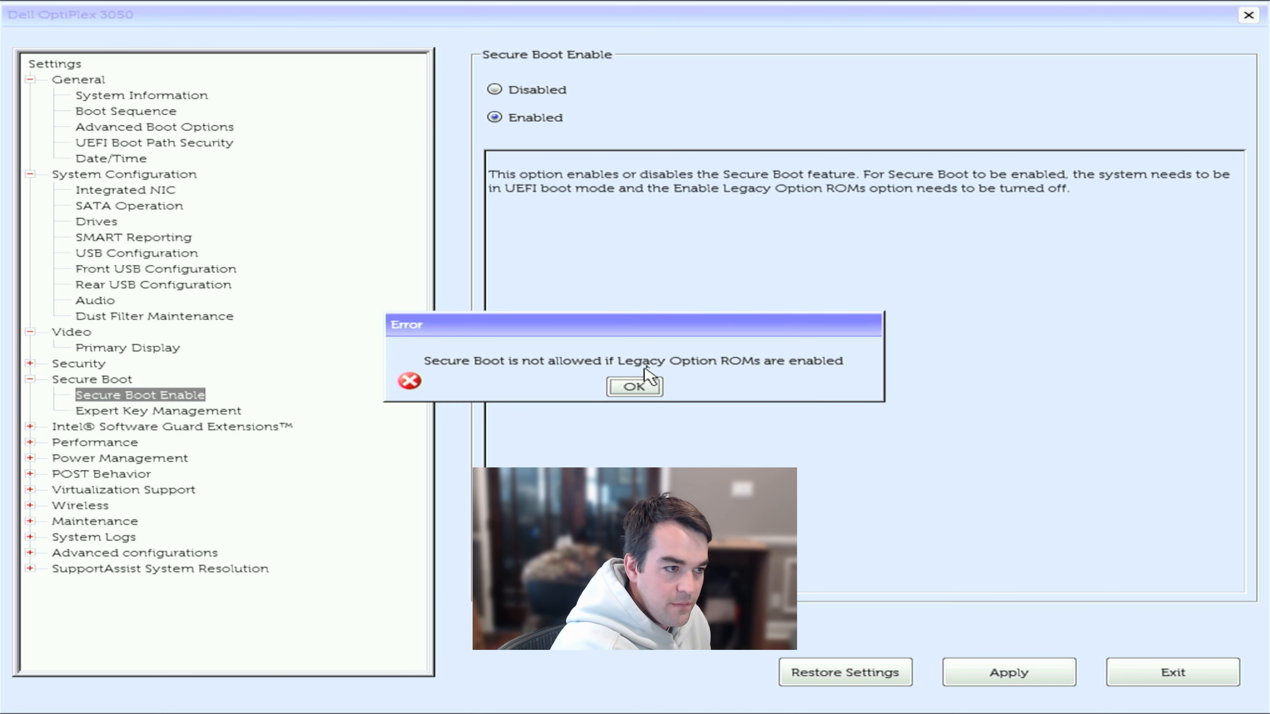
click(637, 385)
- Disable Enable Legacy Option ROMs and apply it, saving as custom user settings
click(137, 128)
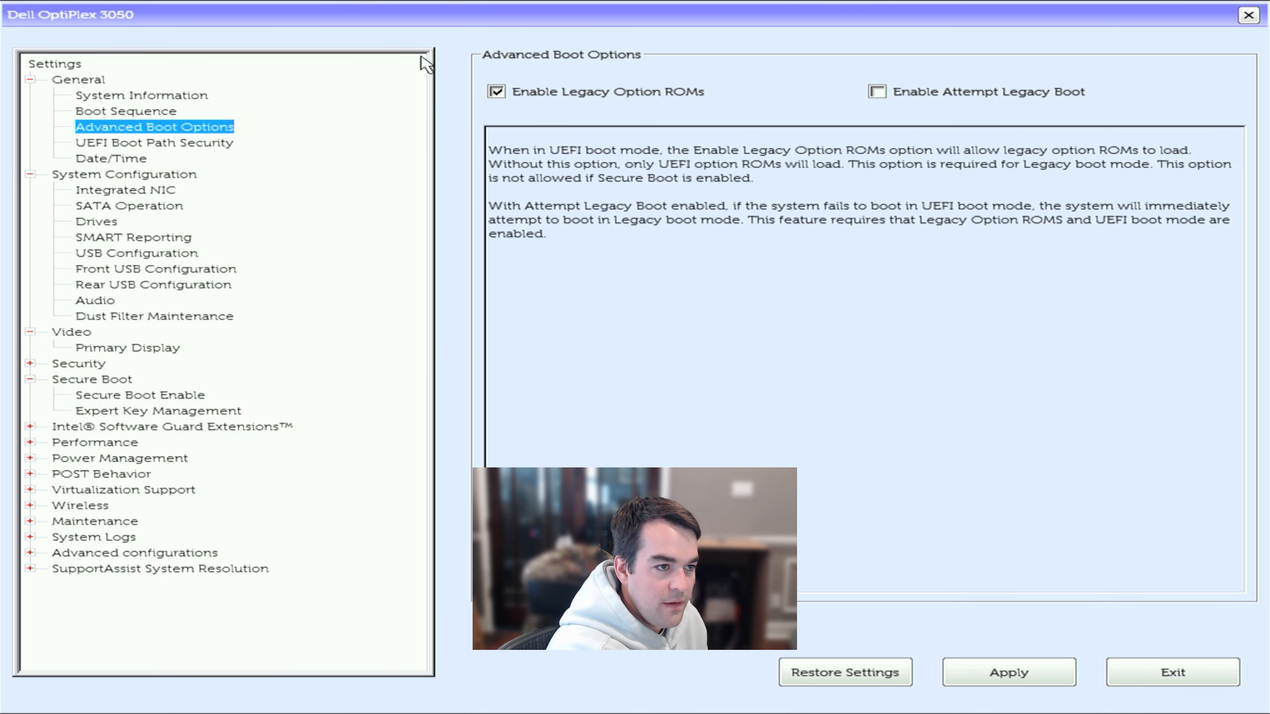
click(508, 92)
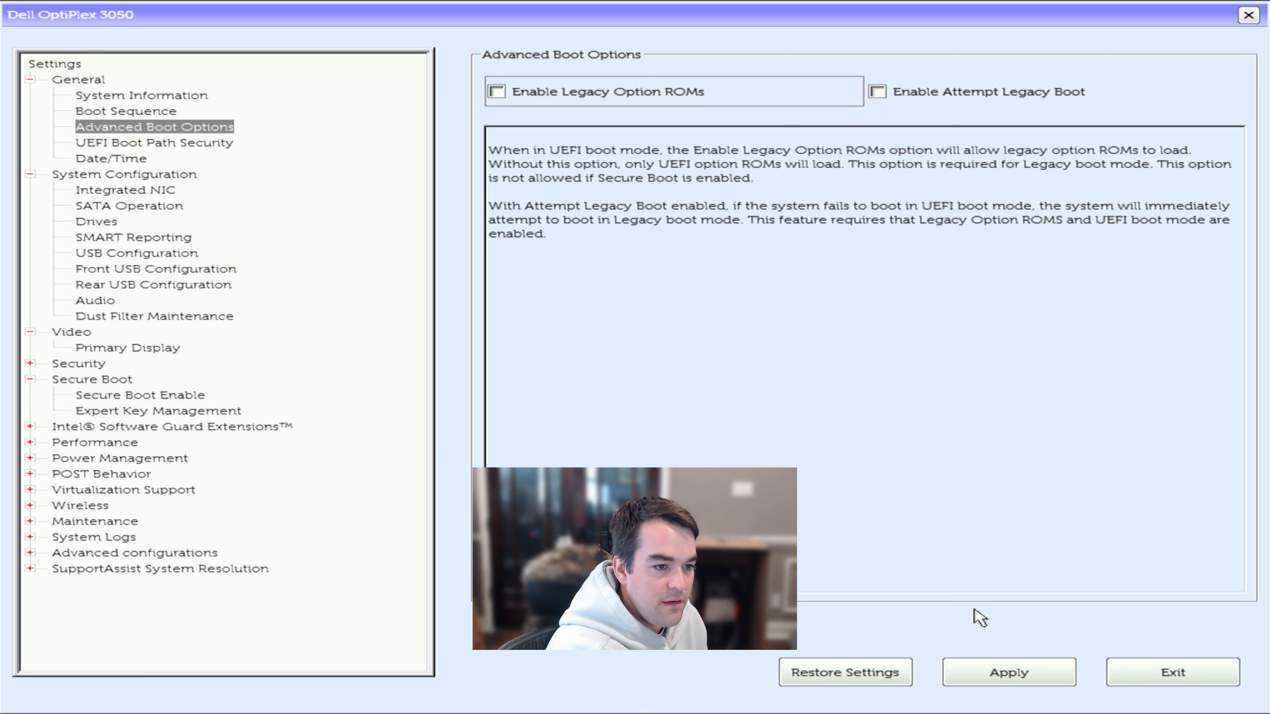
click(983, 677)
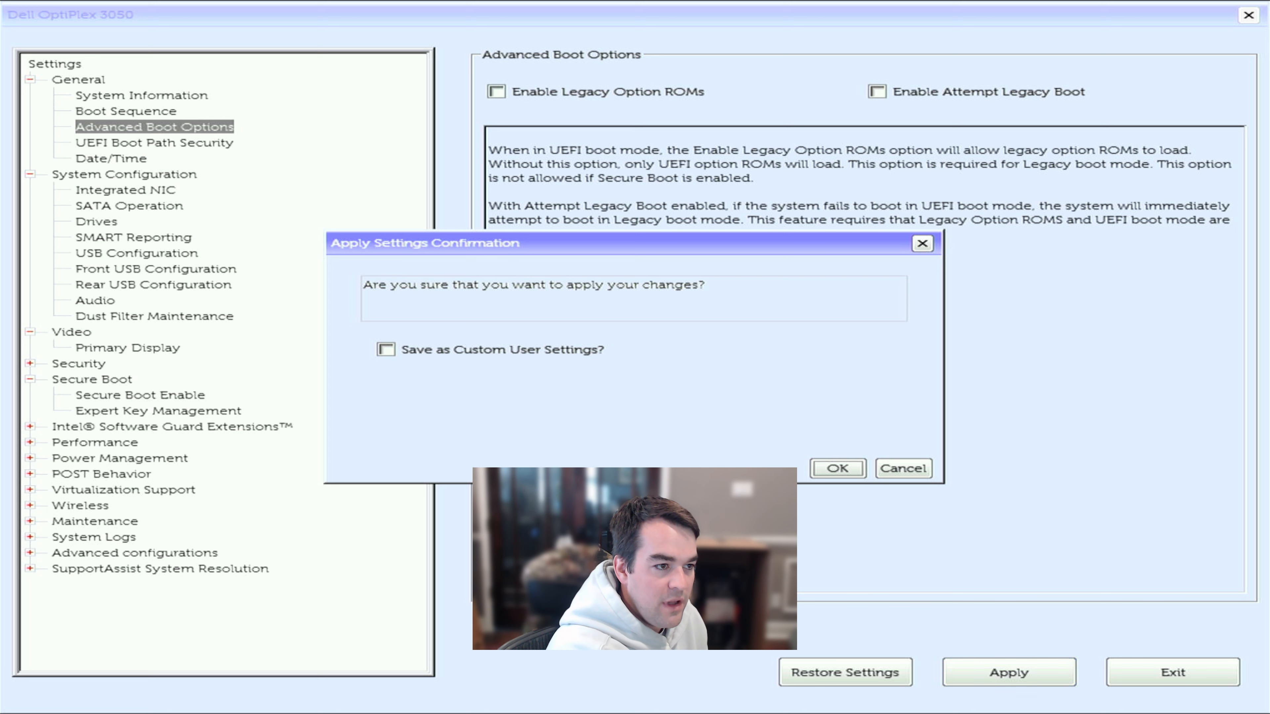
click(568, 355)
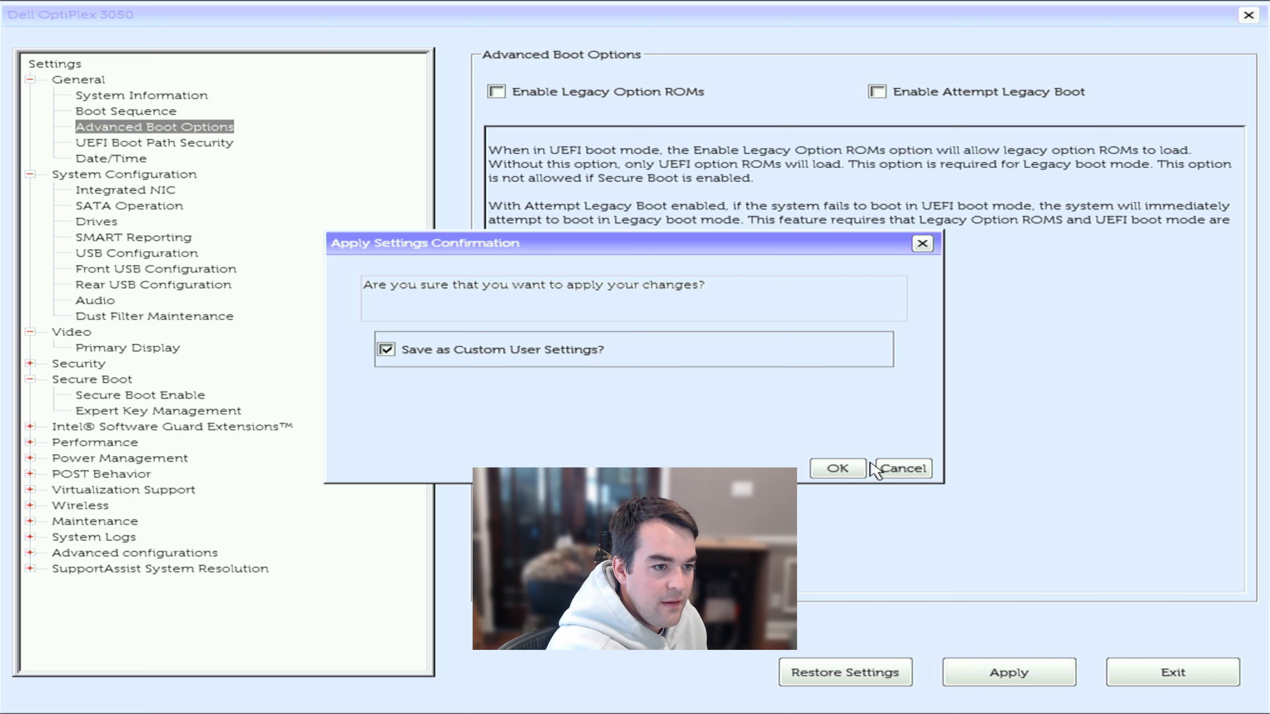
click(840, 469)
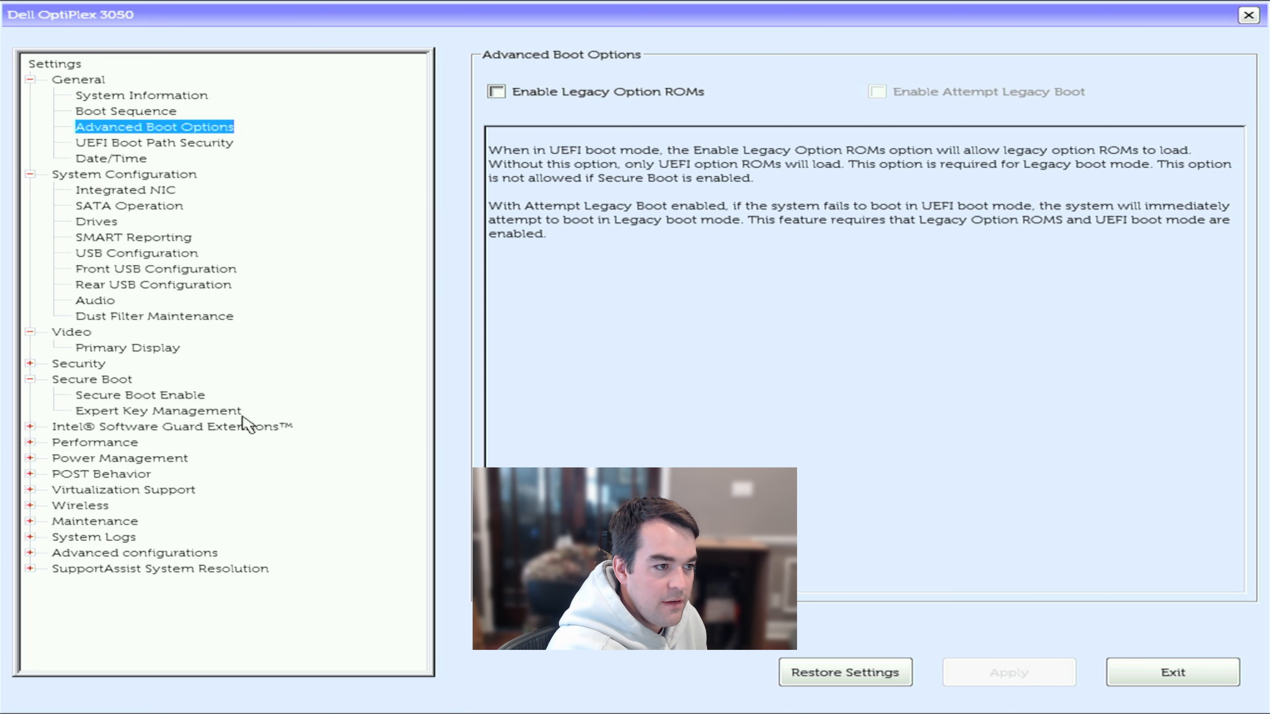
- Set Secure Boot Enable to Enabled and apply it as custom user settings
click(198, 394)
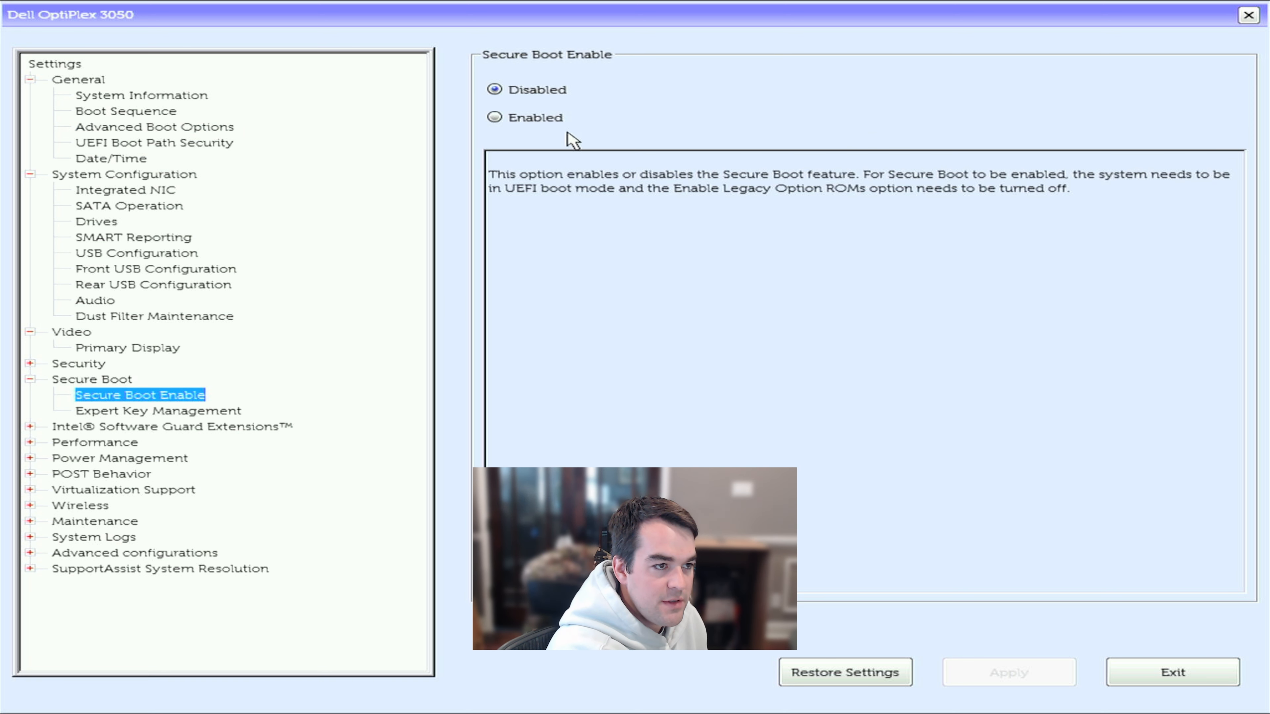
click(540, 127)
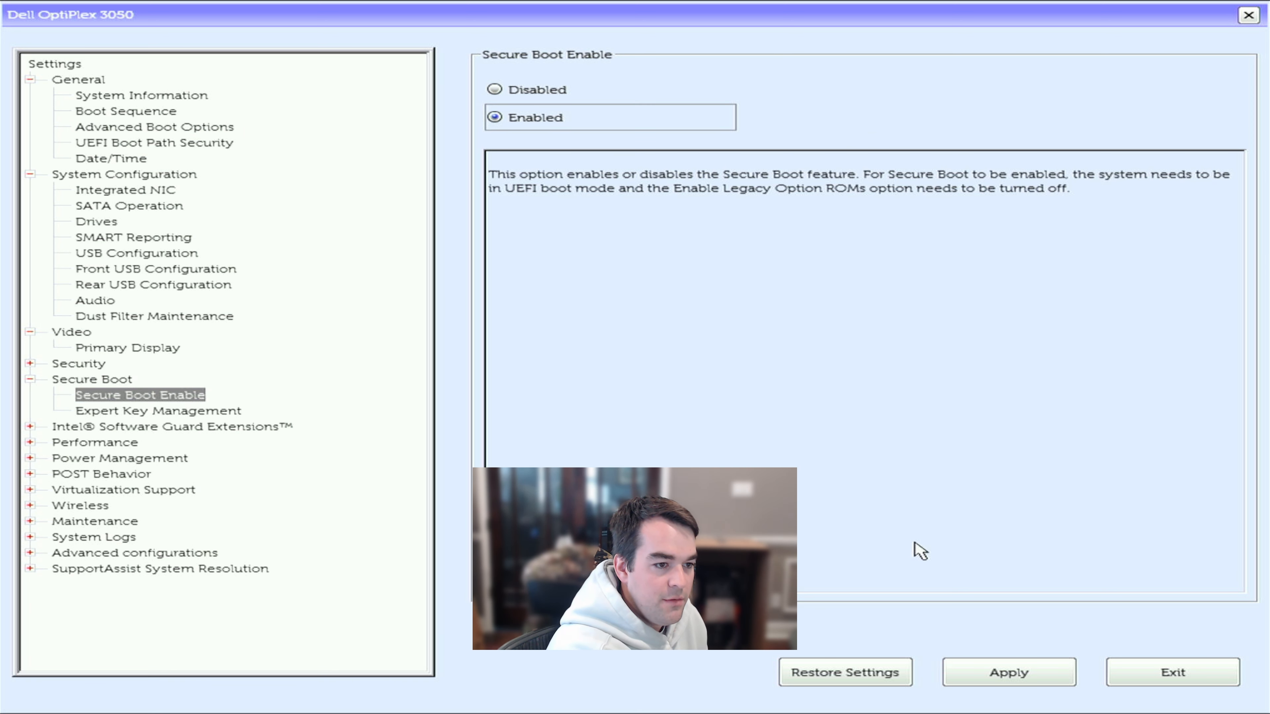
click(1011, 670)
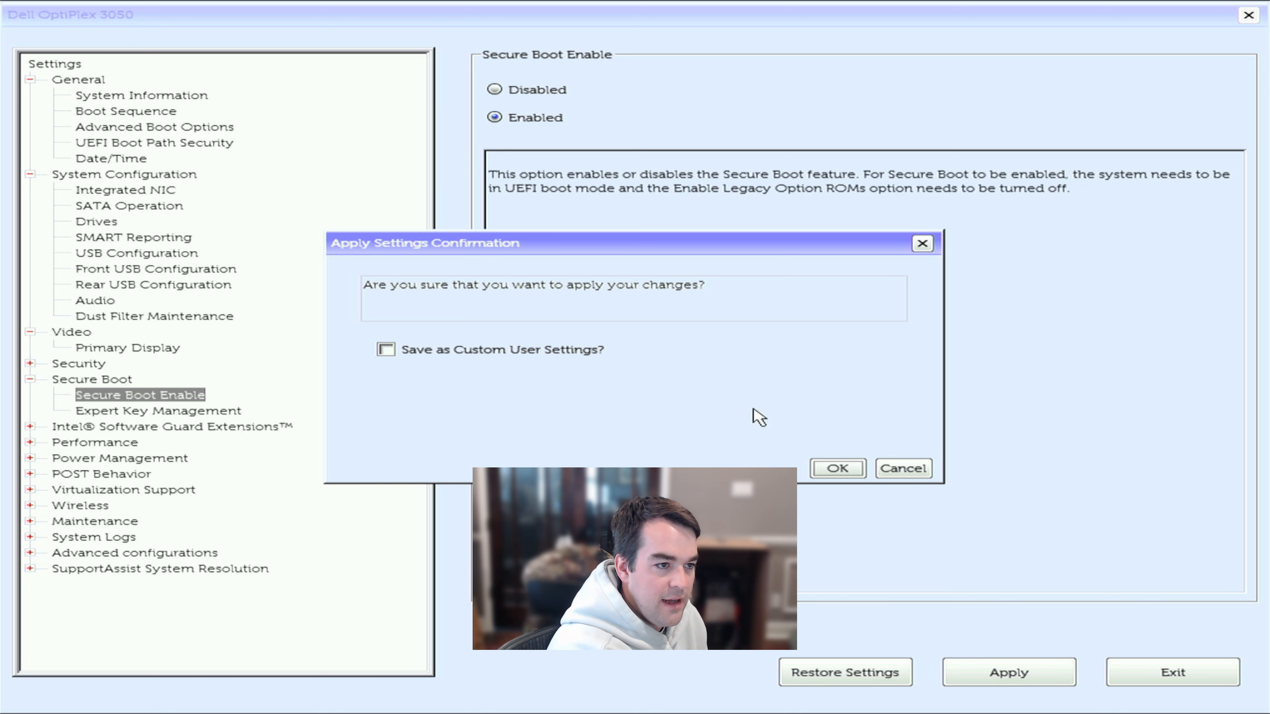
click(385, 349)
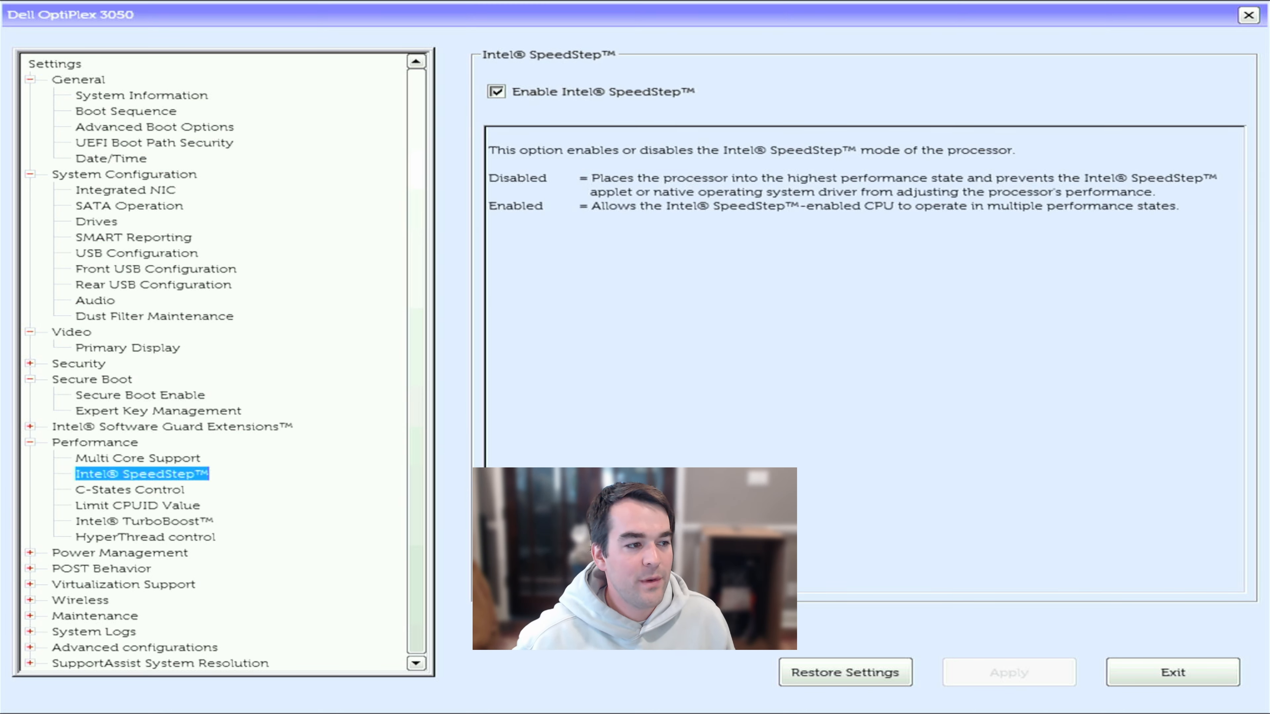
click(145, 521)
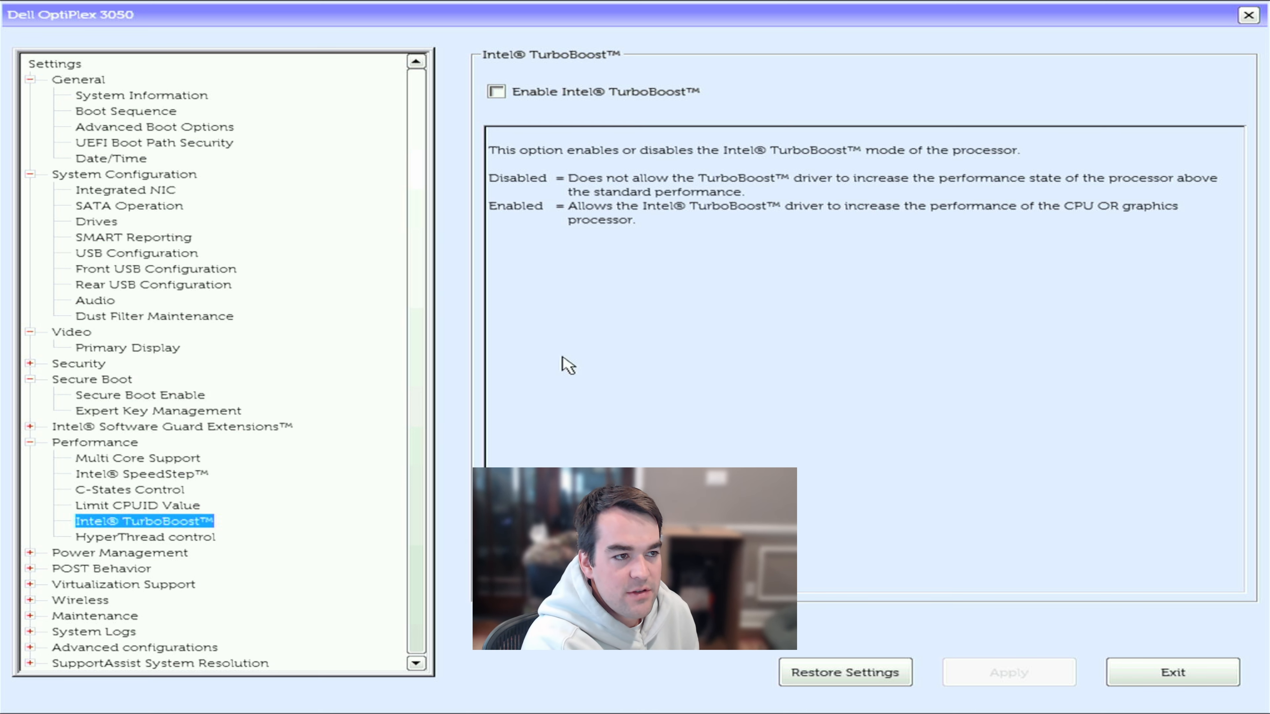
- Enable Intel TurboBoost, review VT for Direct I/O and Virtualization, then exit BIOS setup
click(623, 96)
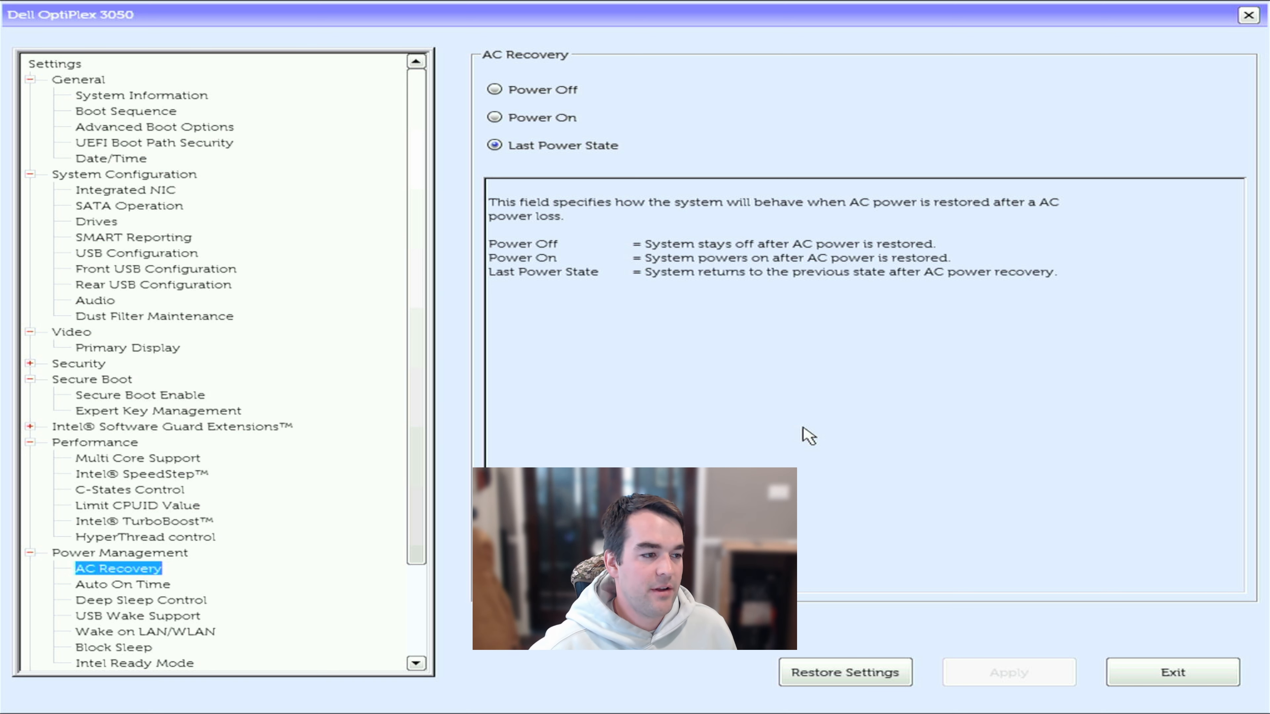
key(Down)
key(Down)
key(Down)
key(Down)
key(Down)
key(Down)
key(Down)
key(Down)
key(Down)
key(Down)
key(Down)
key(Down)
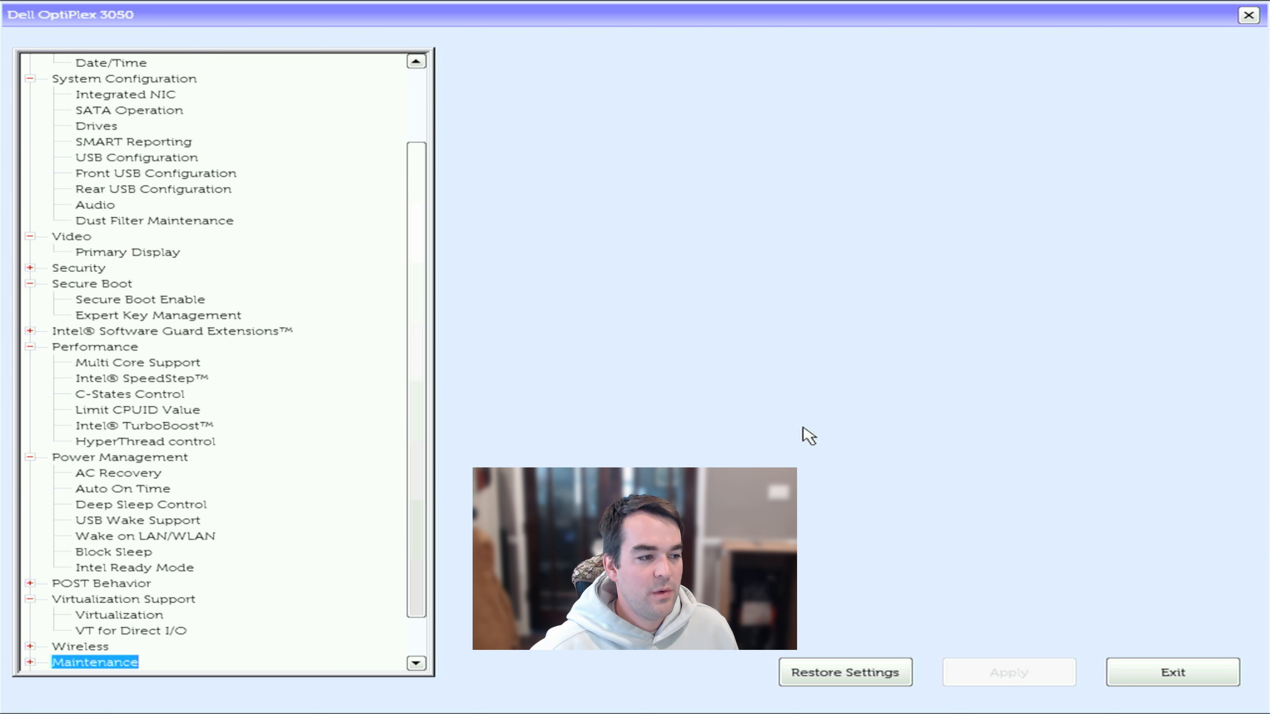
key(Up)
key(Up)
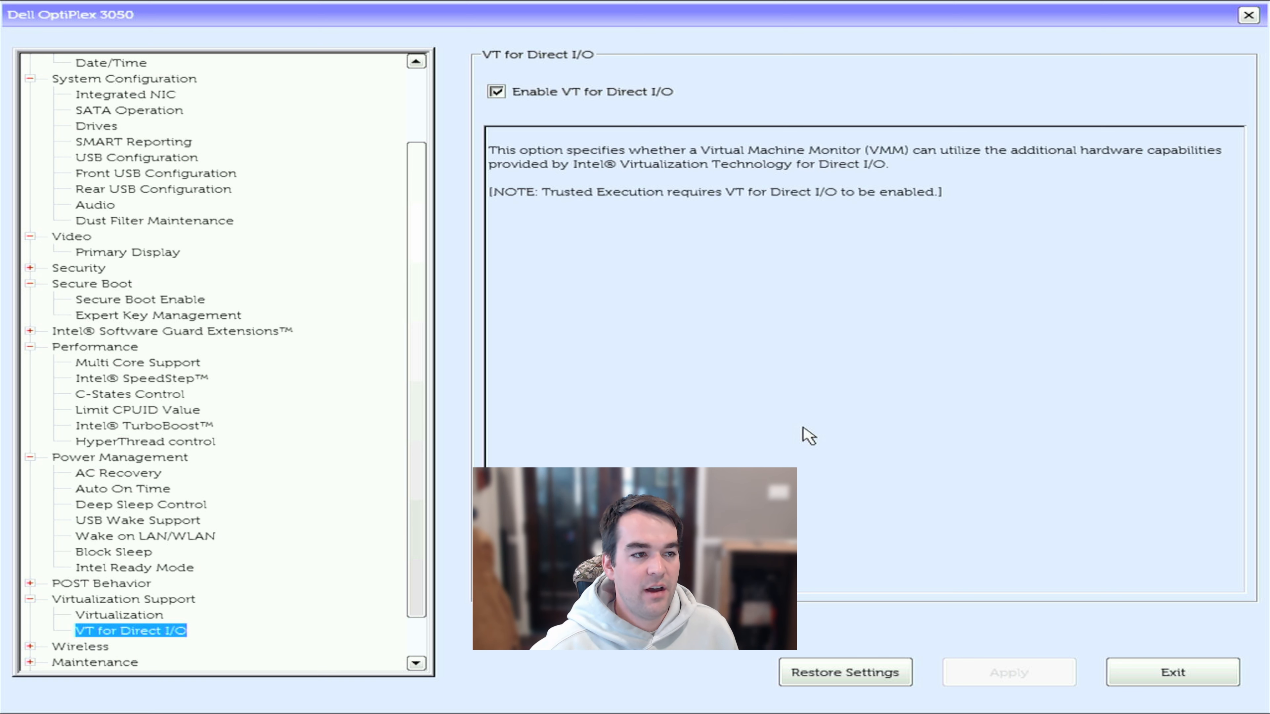
key(Up)
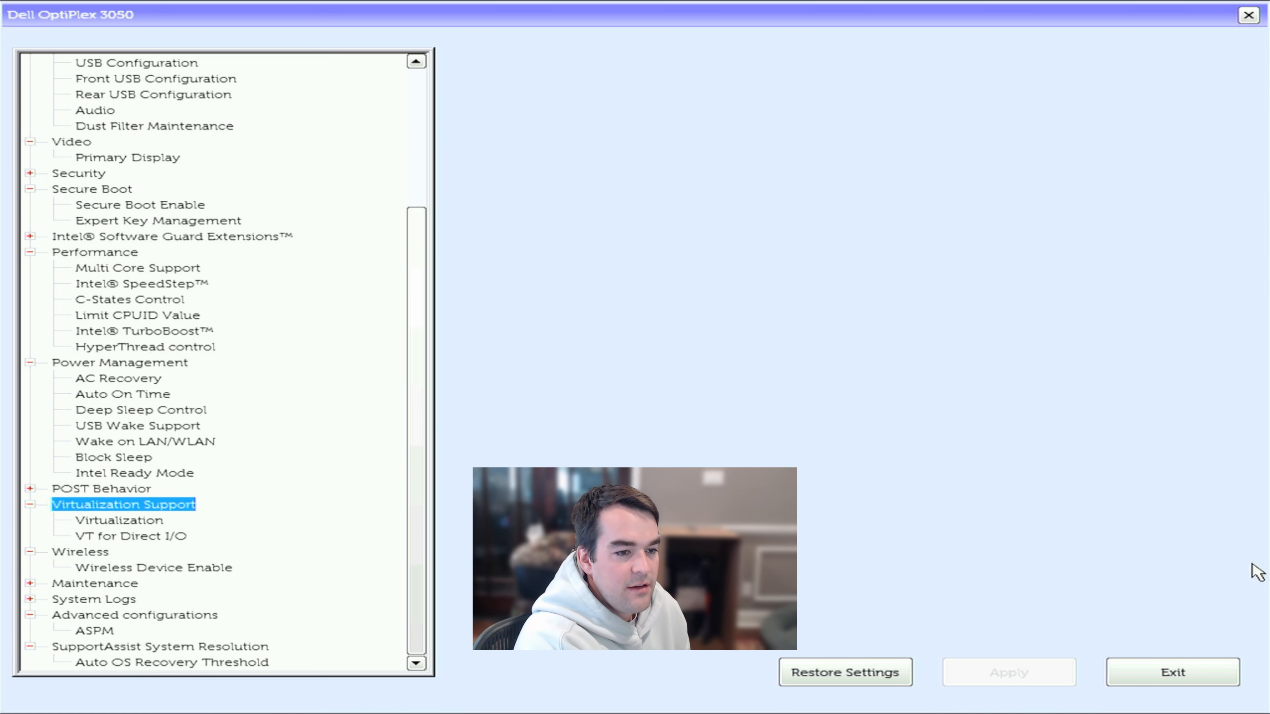
click(1144, 670)
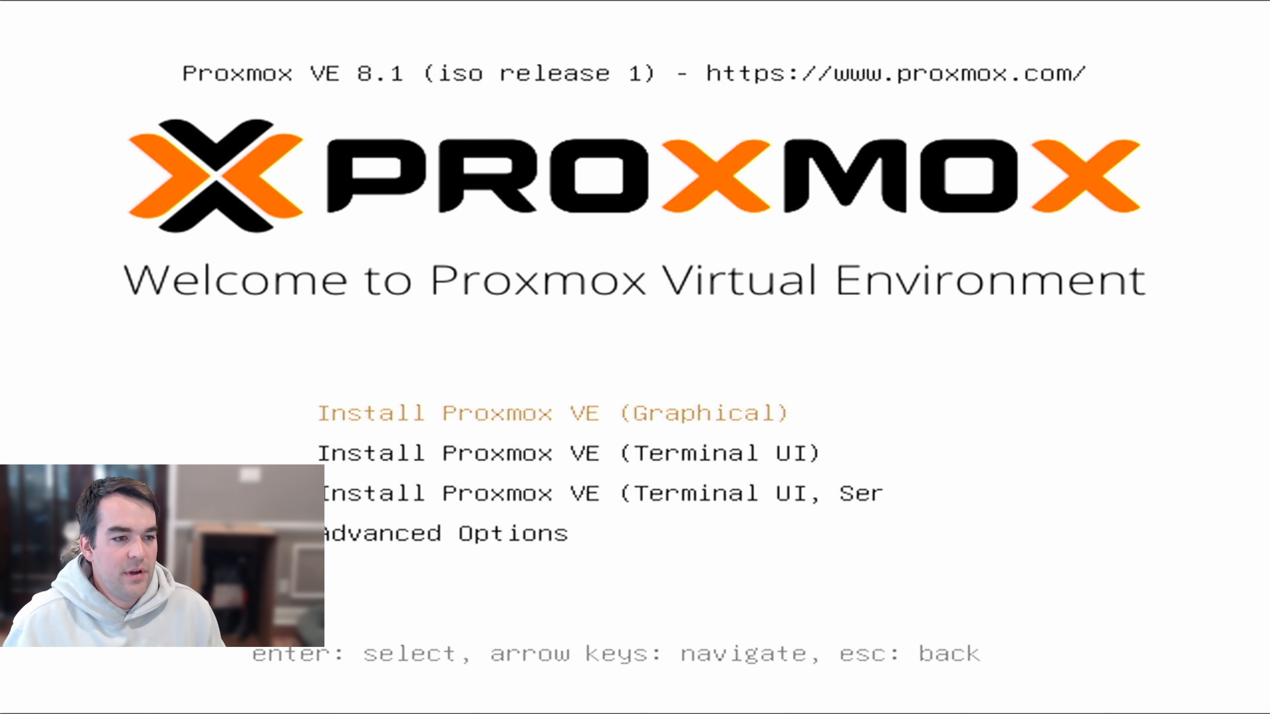
- Start the Install Proxmox VE (Terminal UI) option from the boot menu
key(Down)
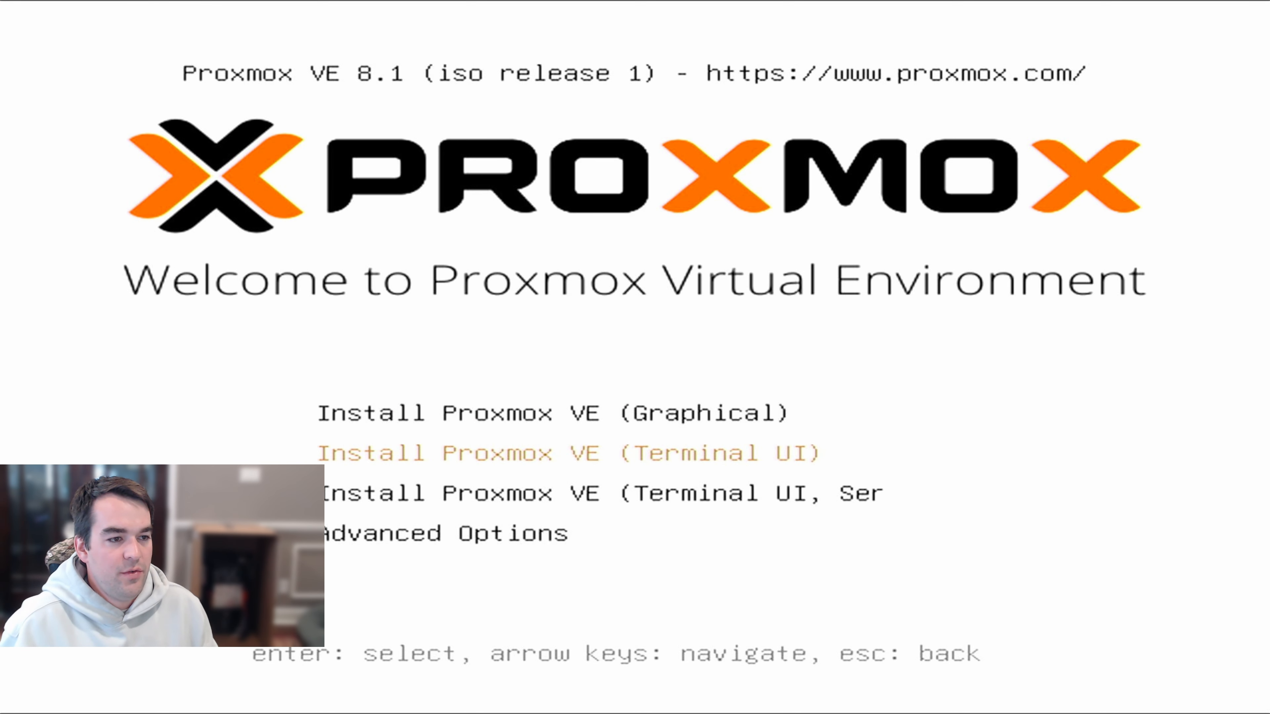
key(Up)
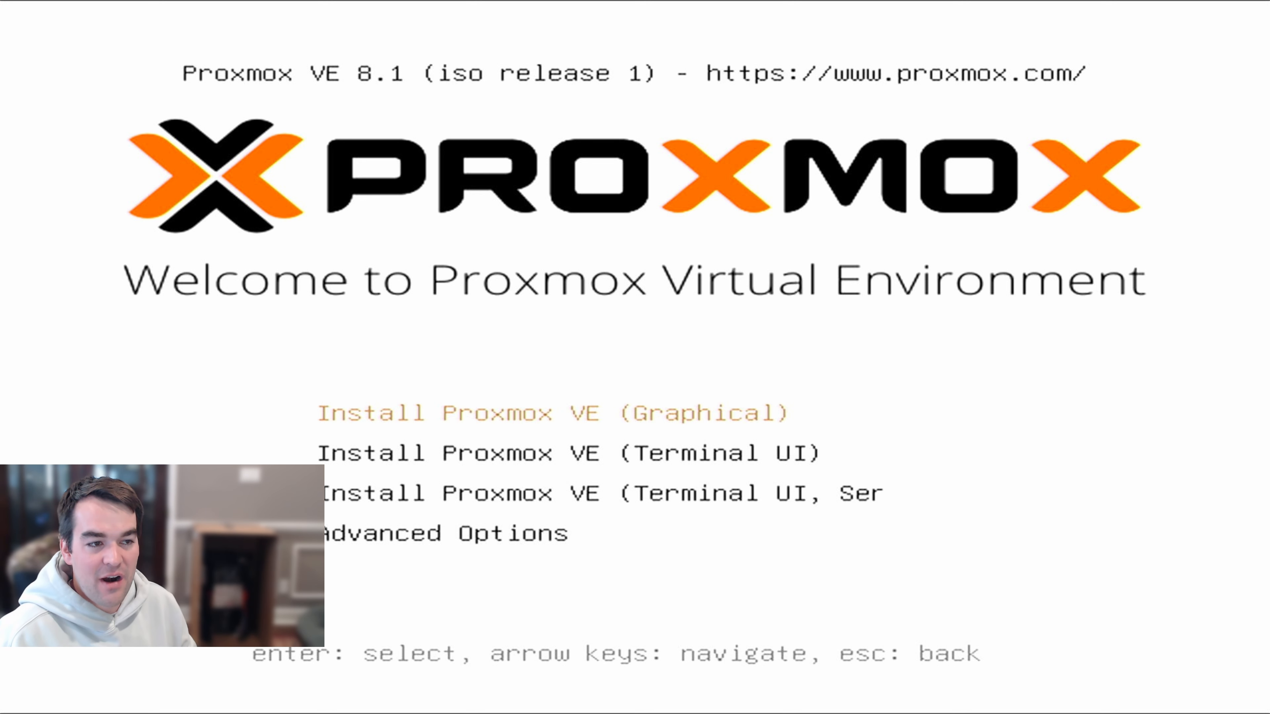
key(Down)
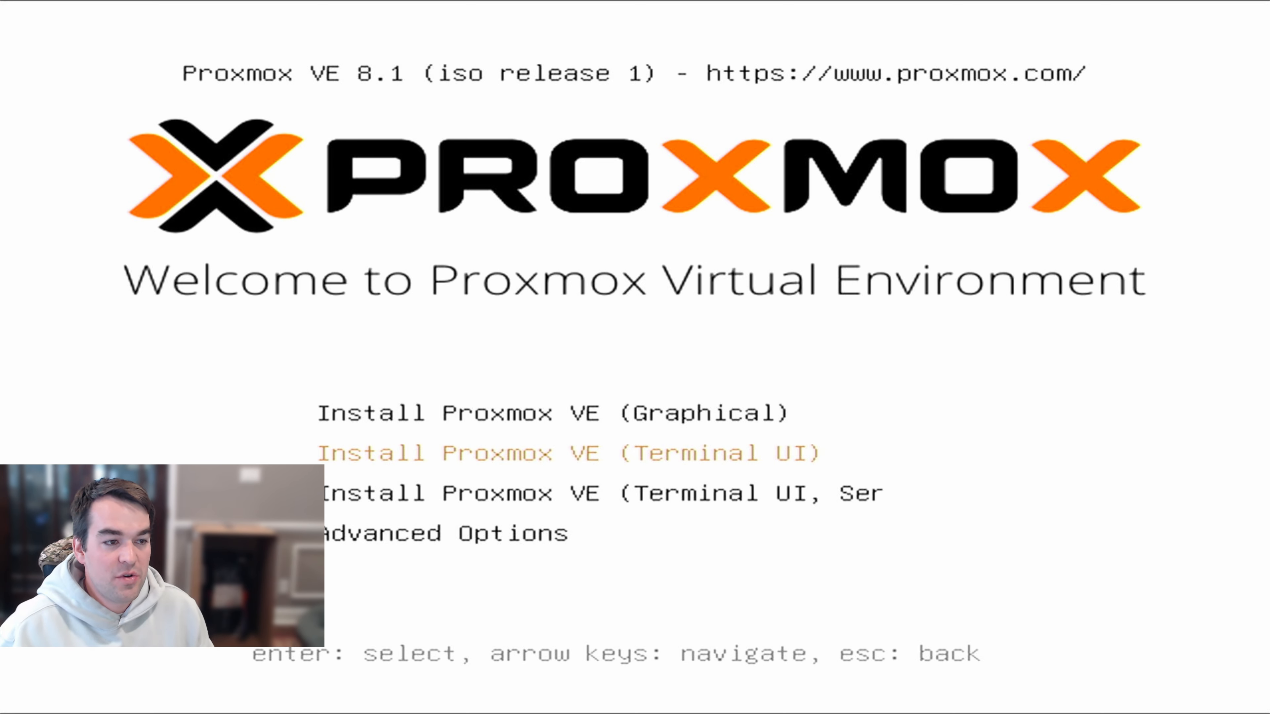
key(Return)
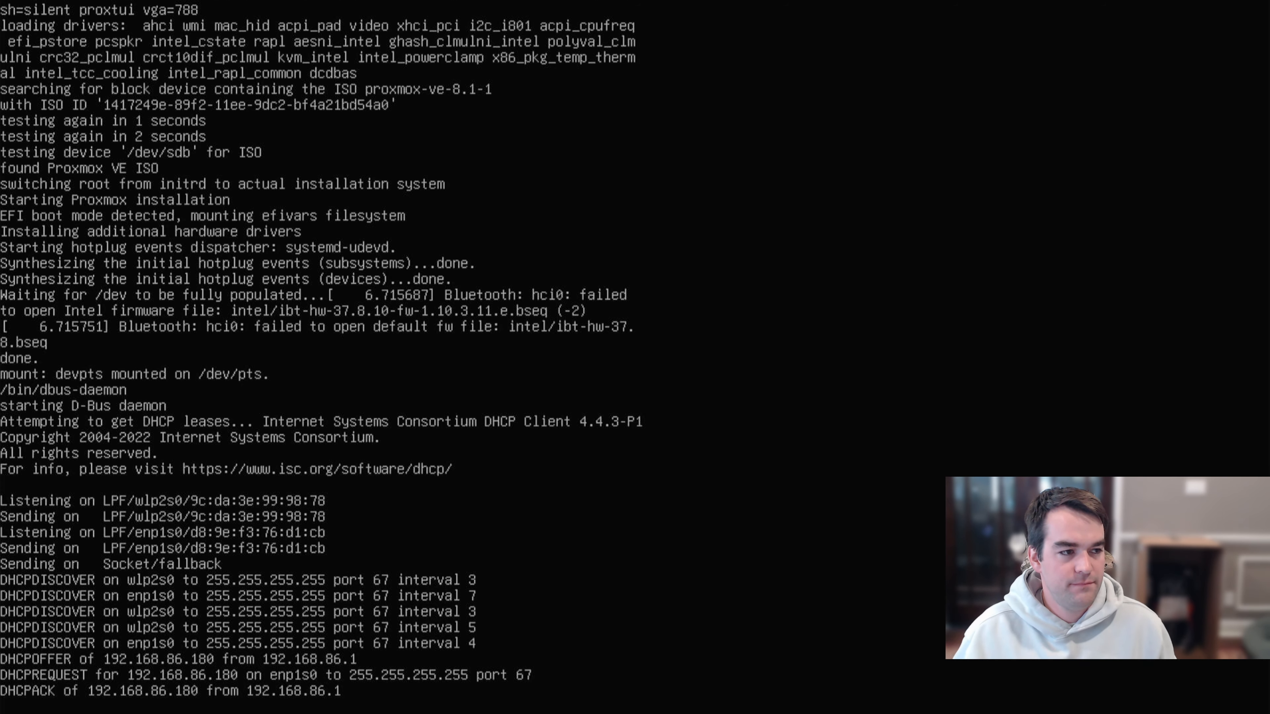
- Accept the EULA and keep /dev/sda and the default country, timezone and keyboard
key(Return)
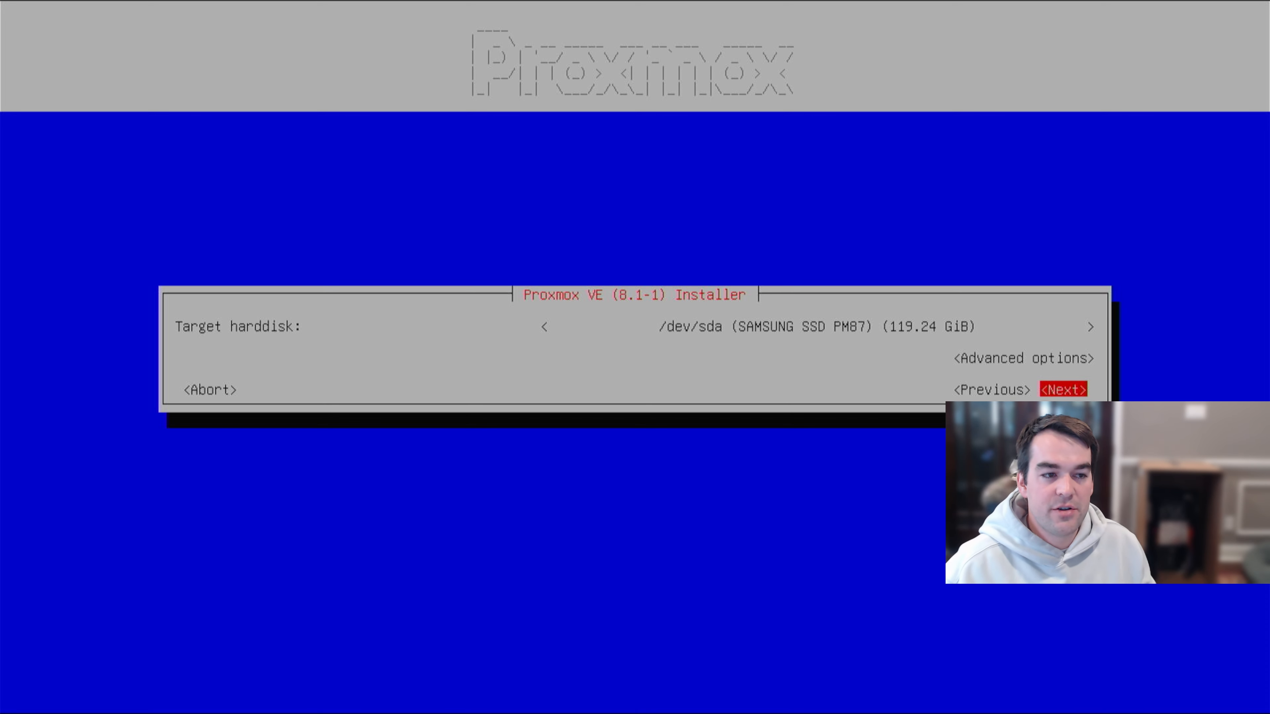
key(Return)
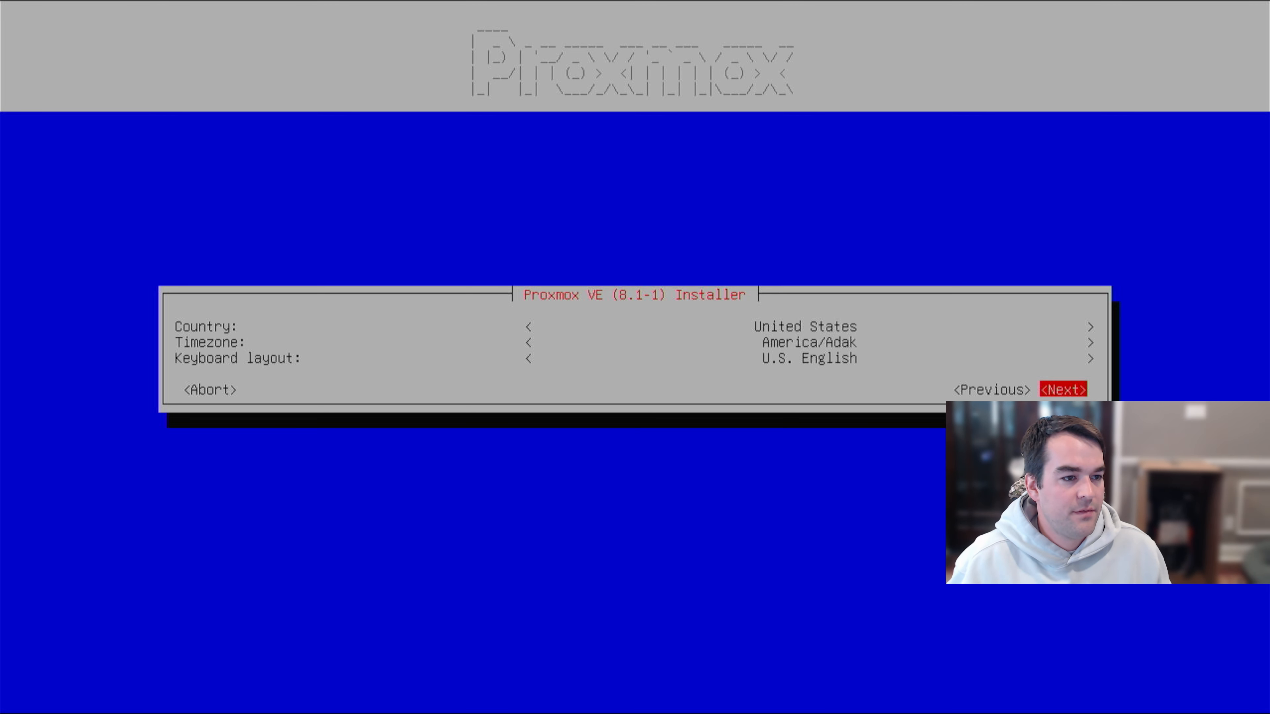
key(Return)
- Enter the root password twice and fill in the administrator e-mail address
key(Tab)
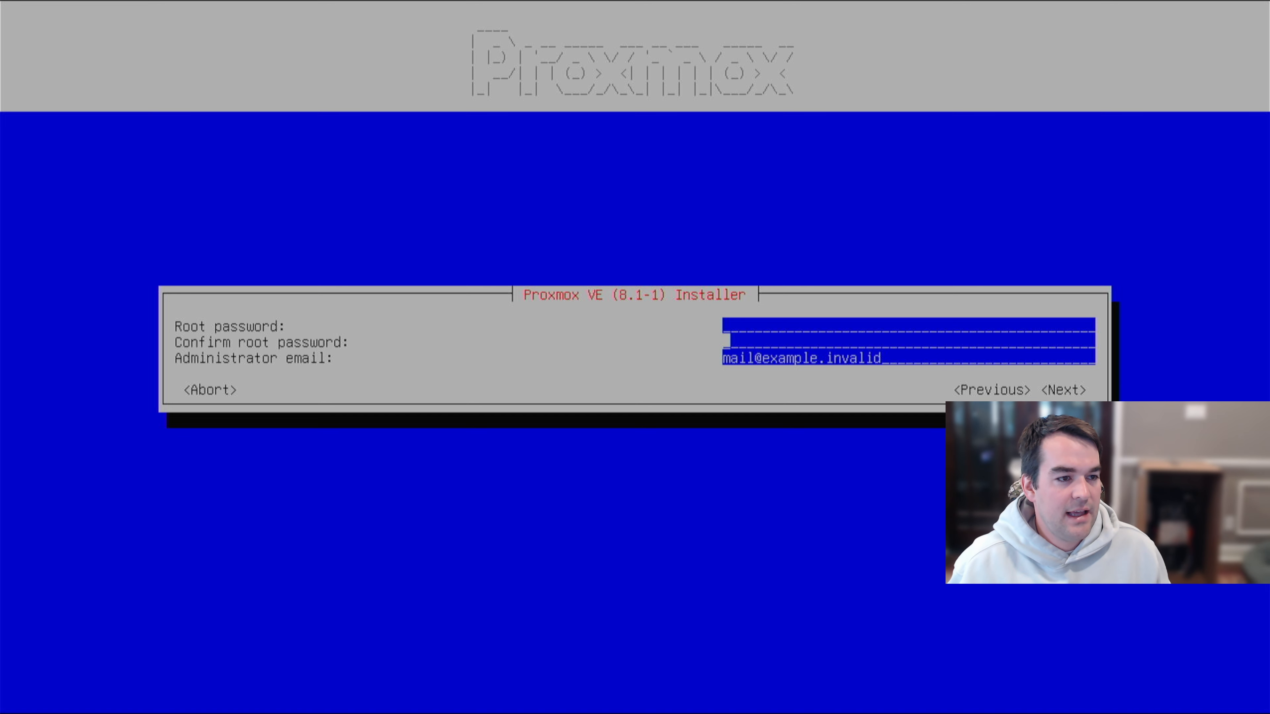
key(Up)
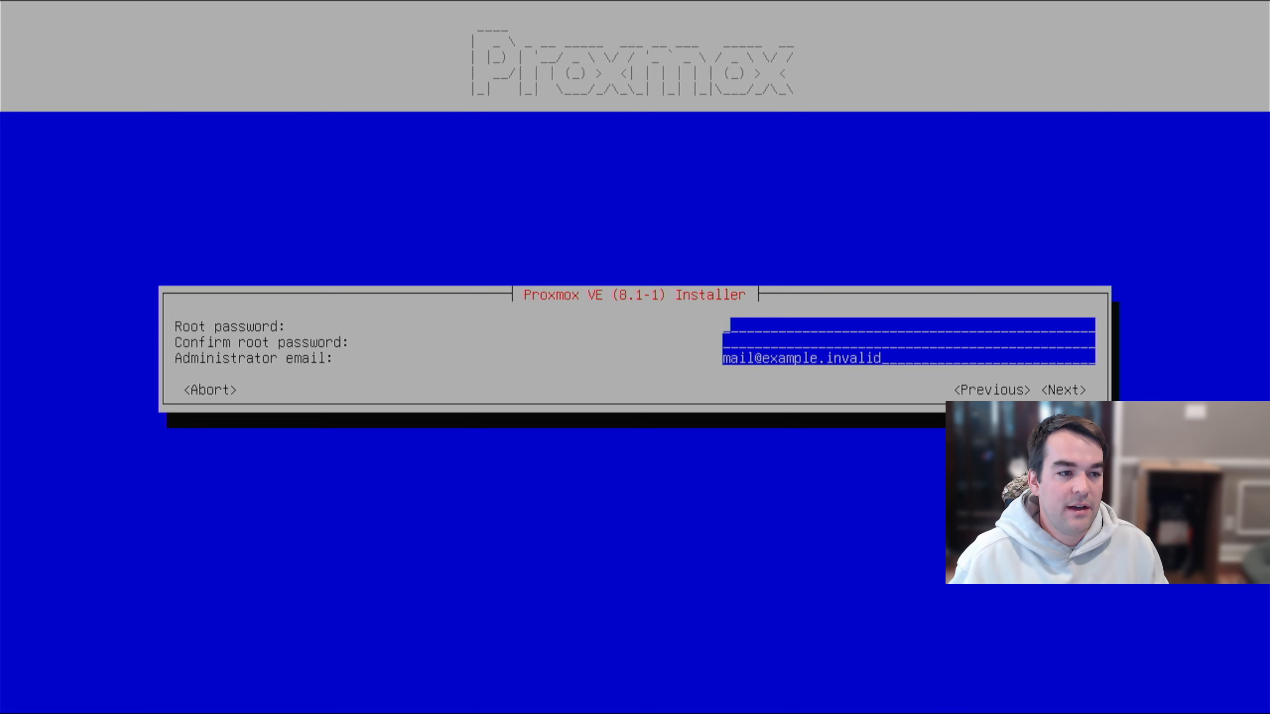
text(*************)
key(Tab)
text(*************)
key(Tab)
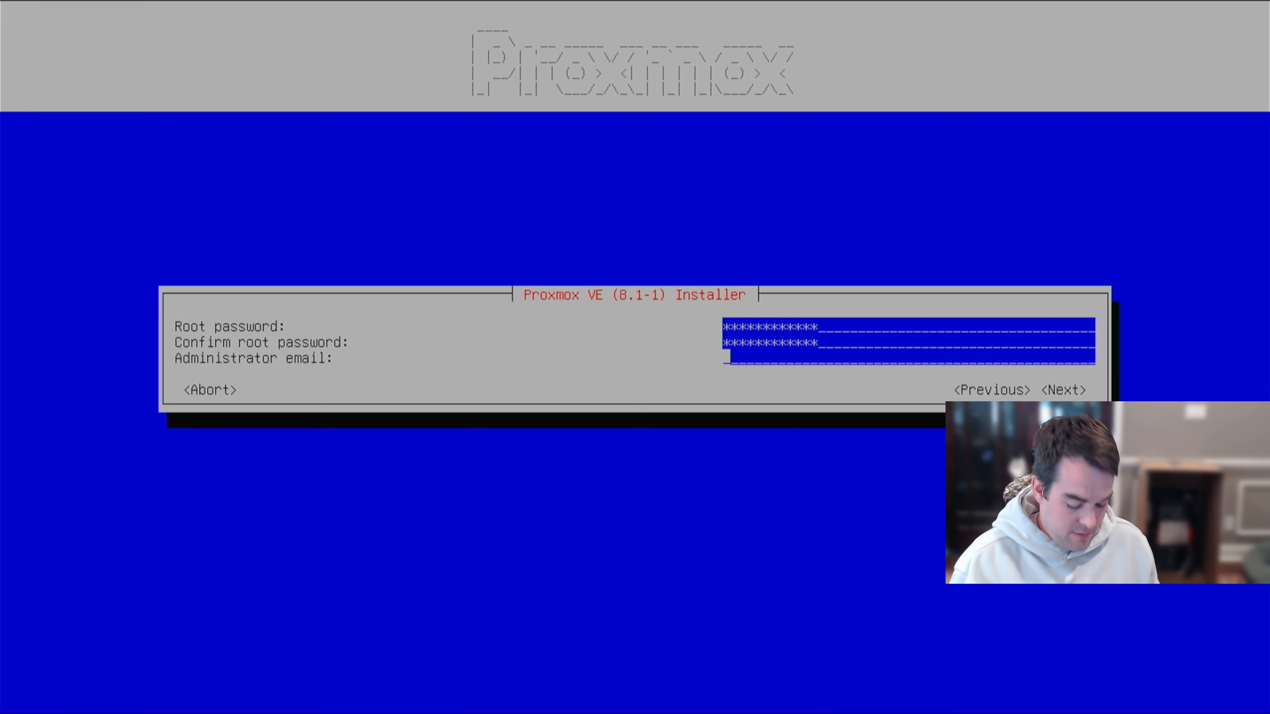
key(Tab)
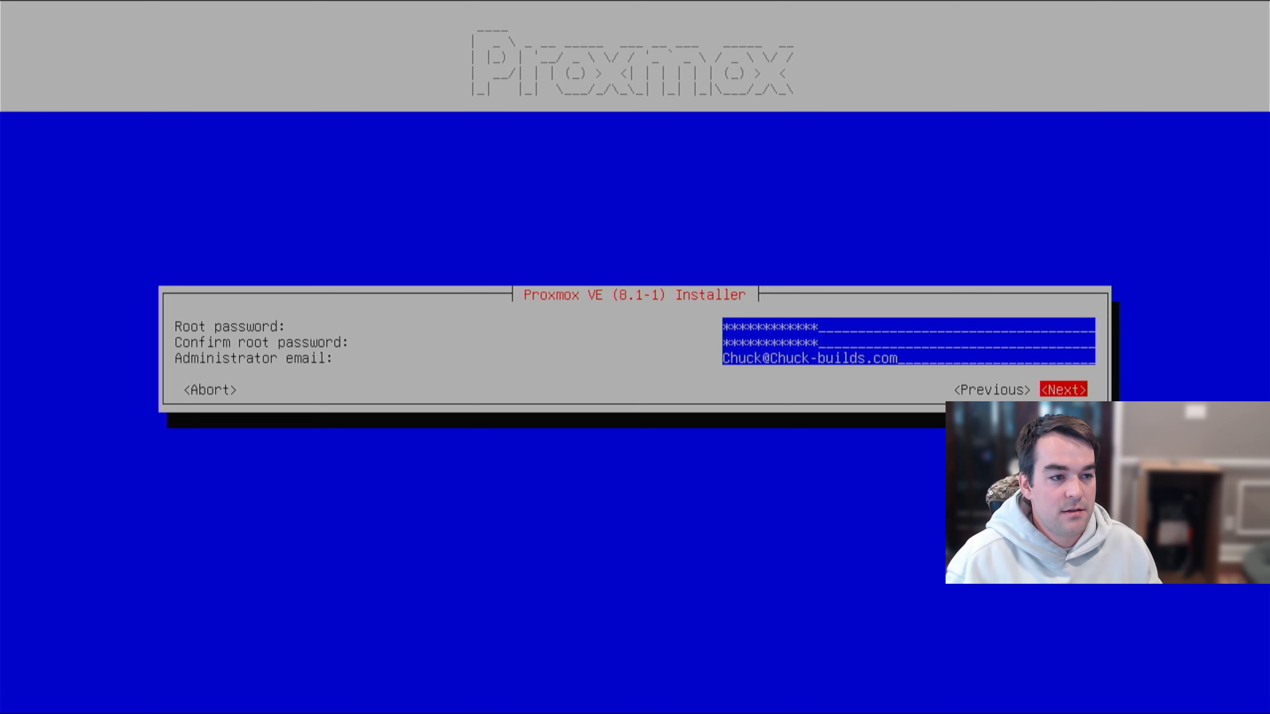
- Review network settings: hostname pve.localdomain, IP 192.168.86.180/24, gateway and DNS 192.168.86.1
key(Return)
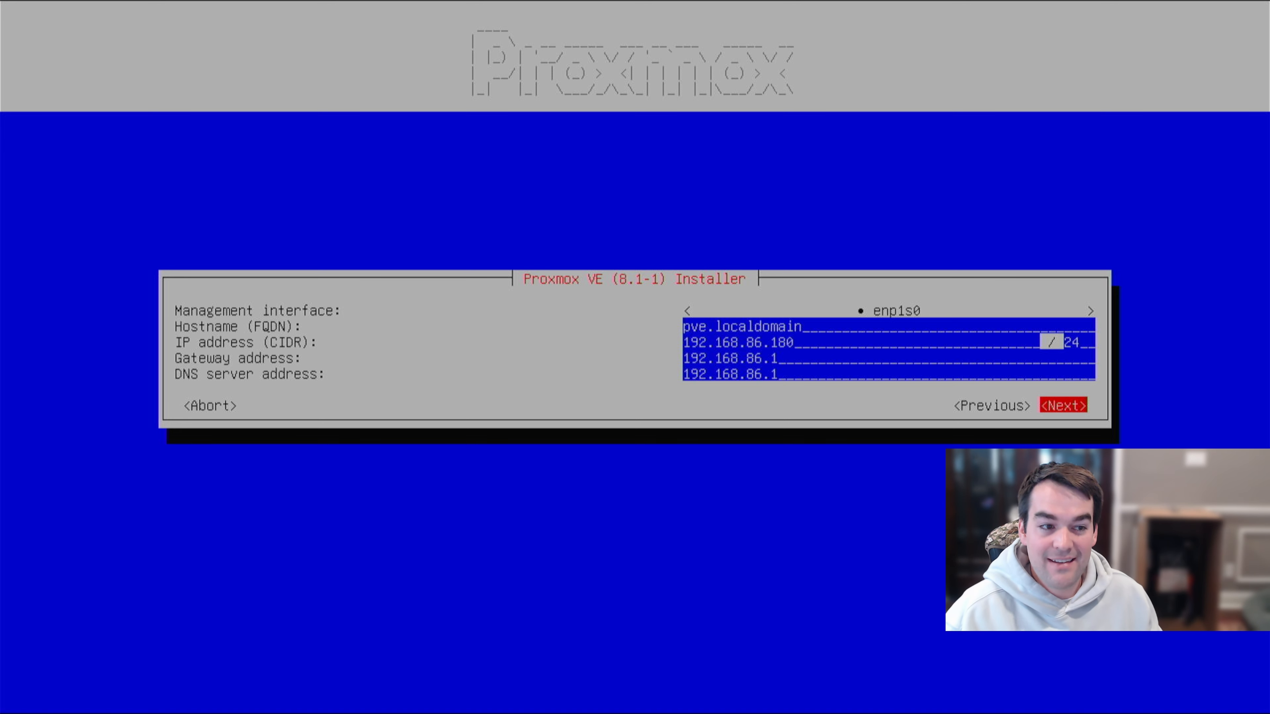
key(Up)
key(Up)
key(Up)
key(Up)
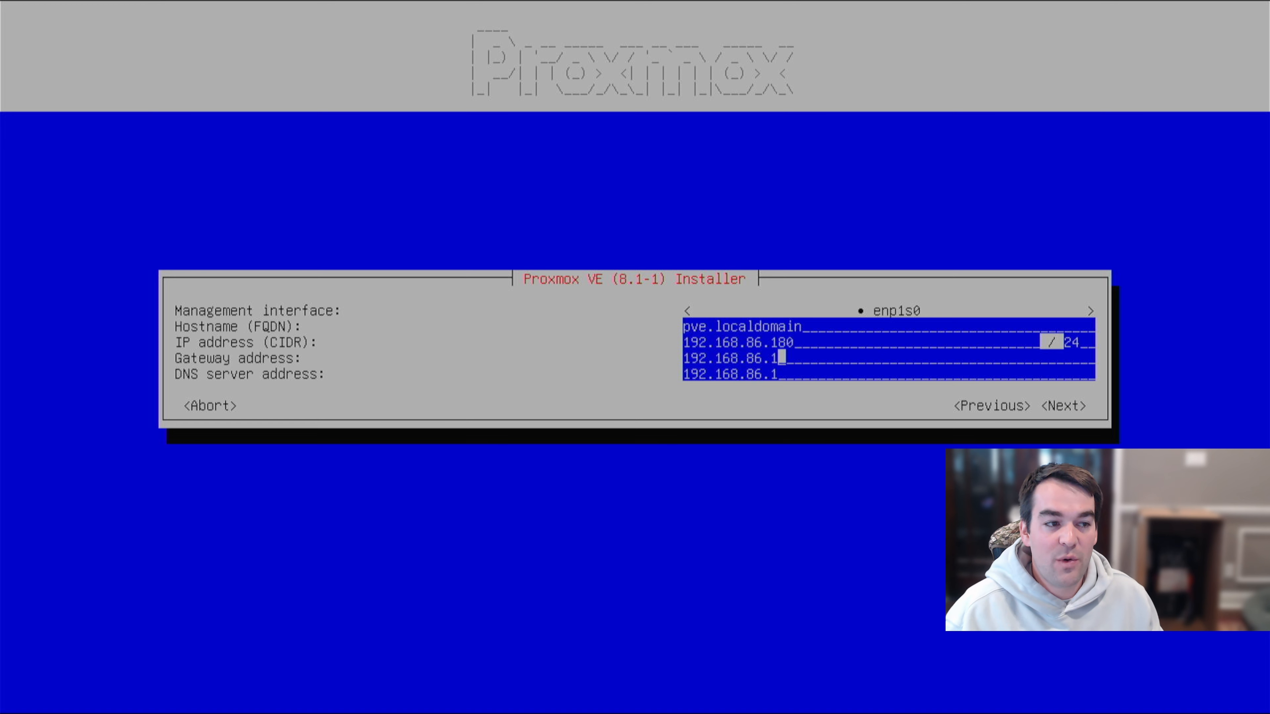
key(Down)
key(Down)
key(Down)
key(Down)
key(Down)
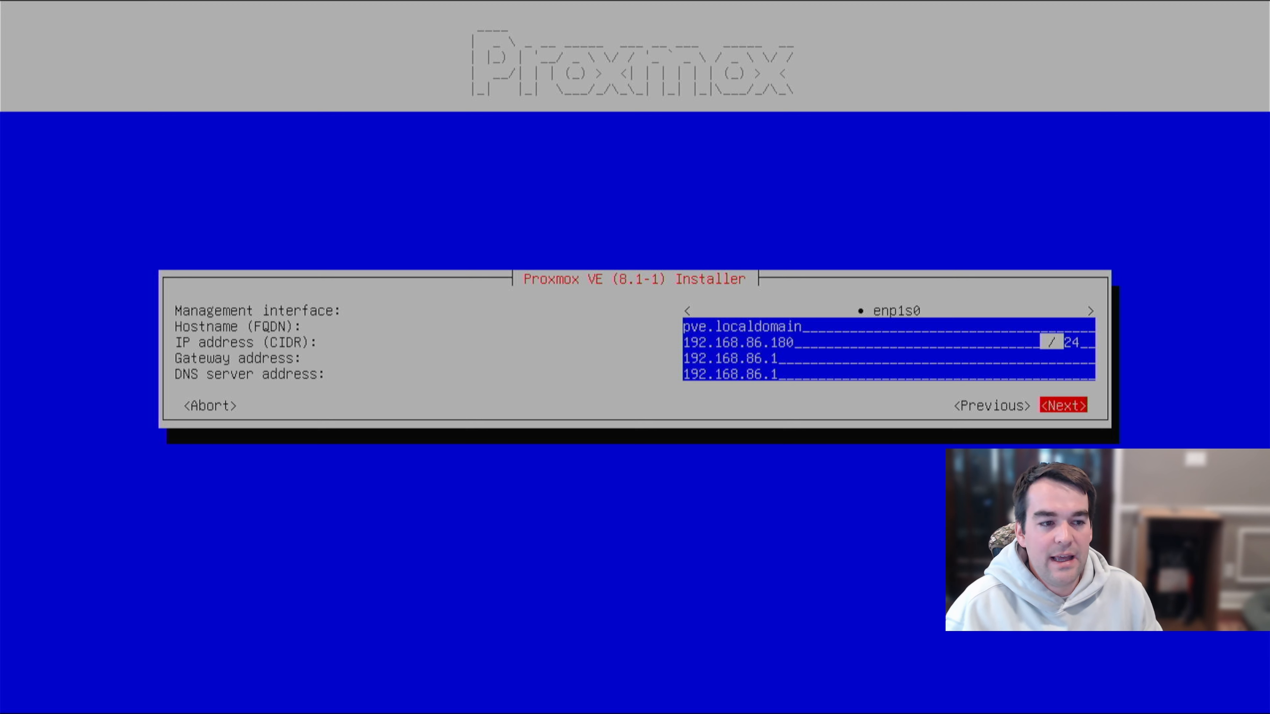
- Install Proxmox VE on /dev/sda with automatic reboot on, then boot Proxmox VE from GRUB
key(Return)
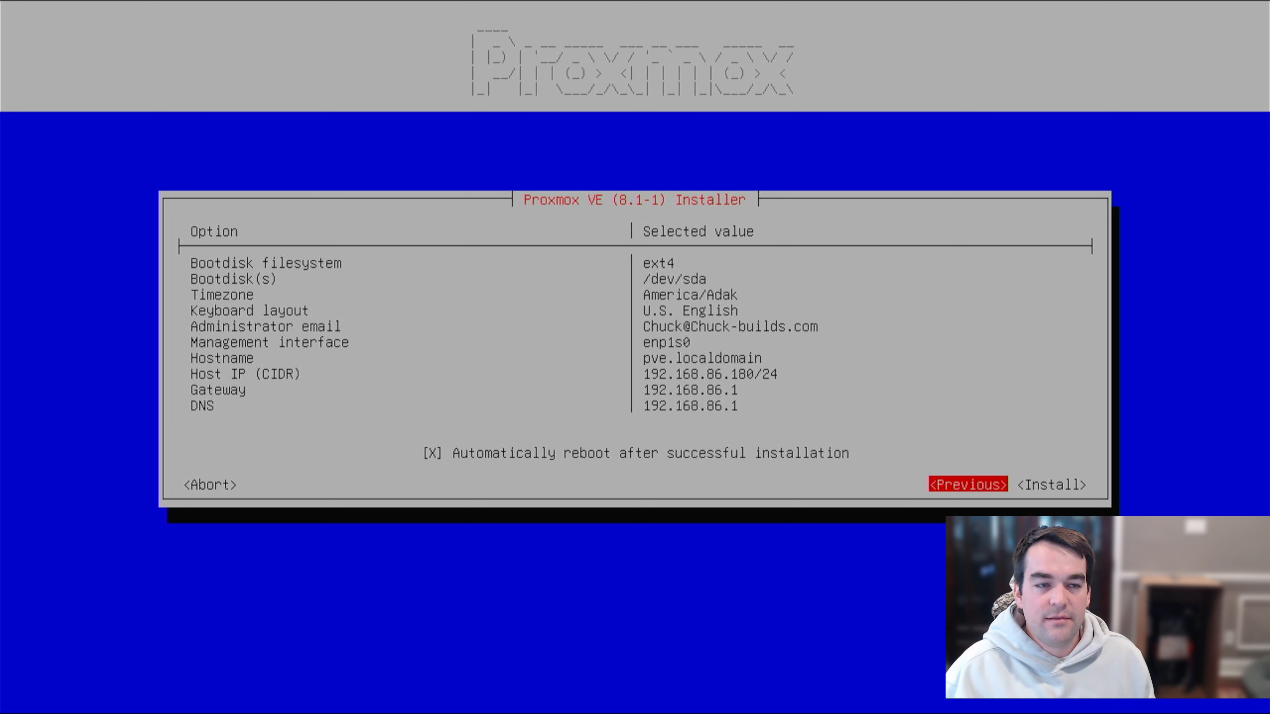
key(Right)
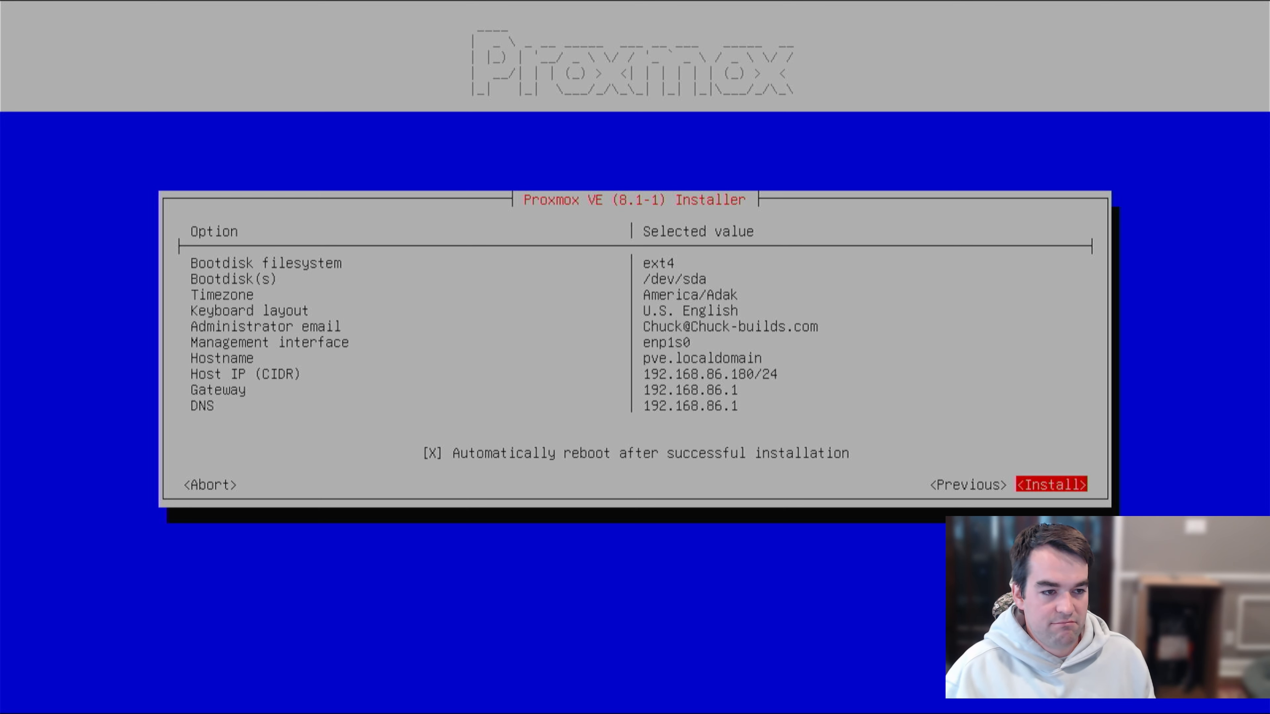
key(Up)
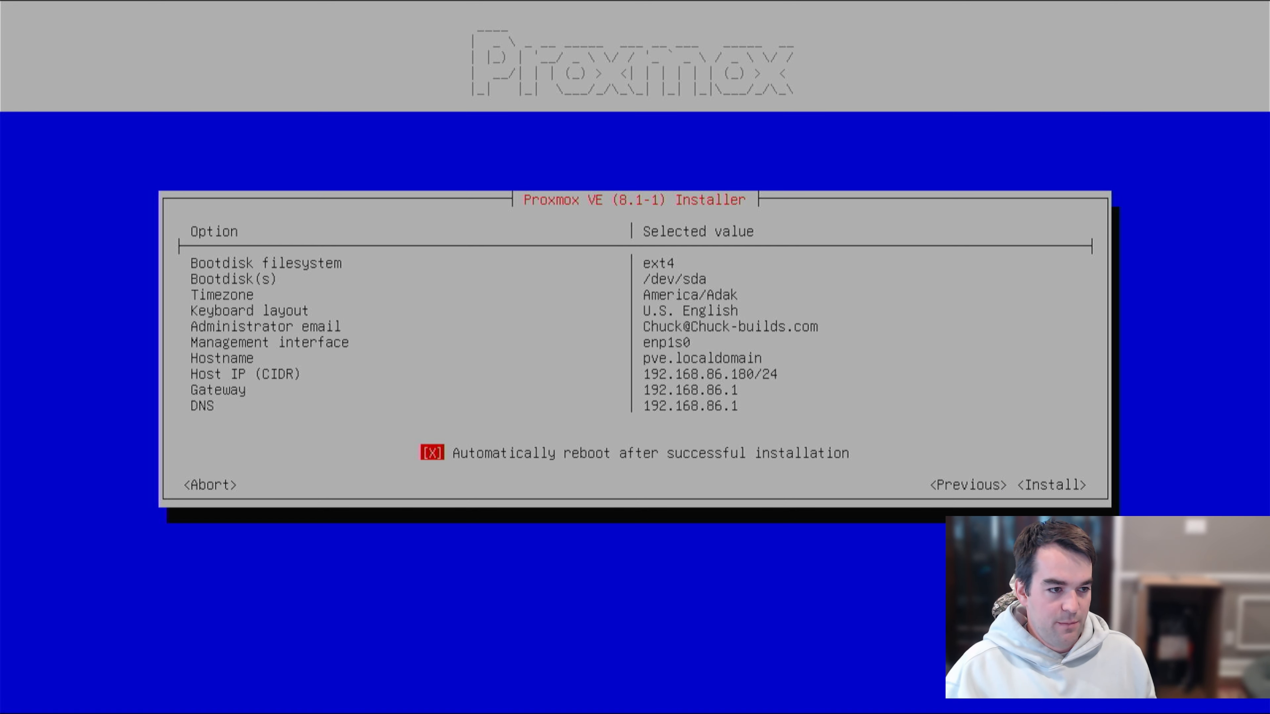
key(Down)
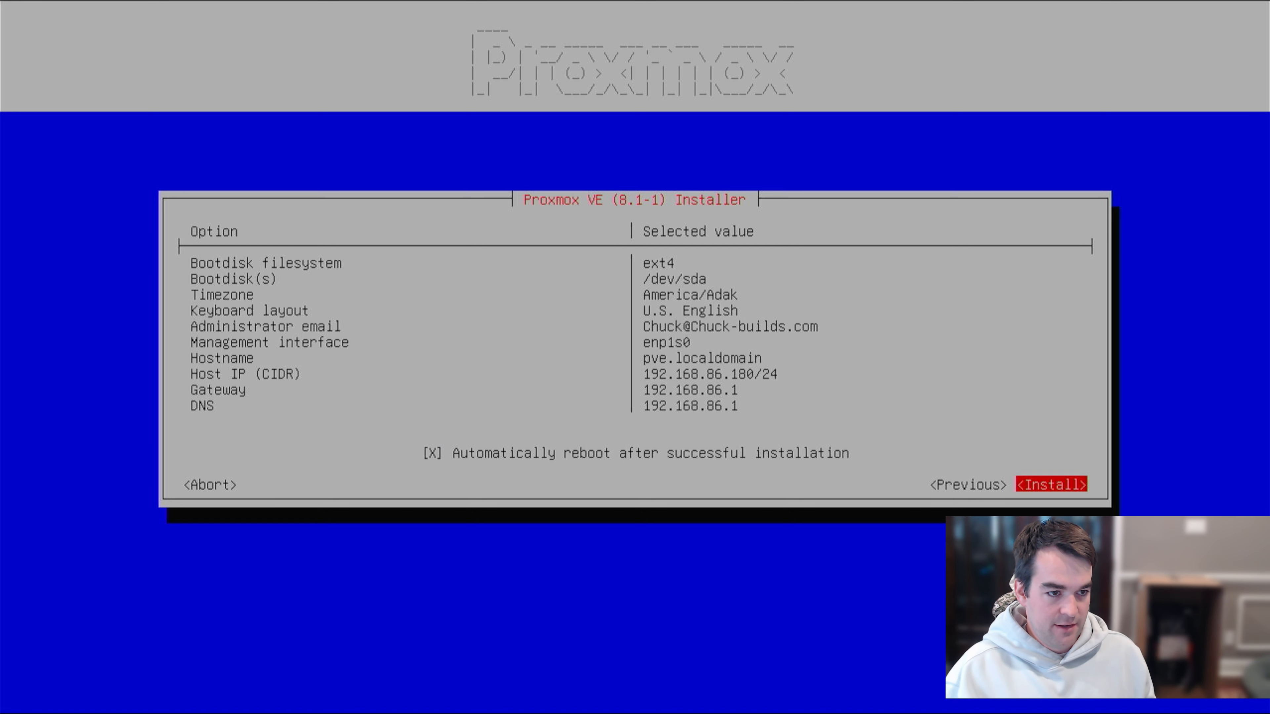
key(Return)
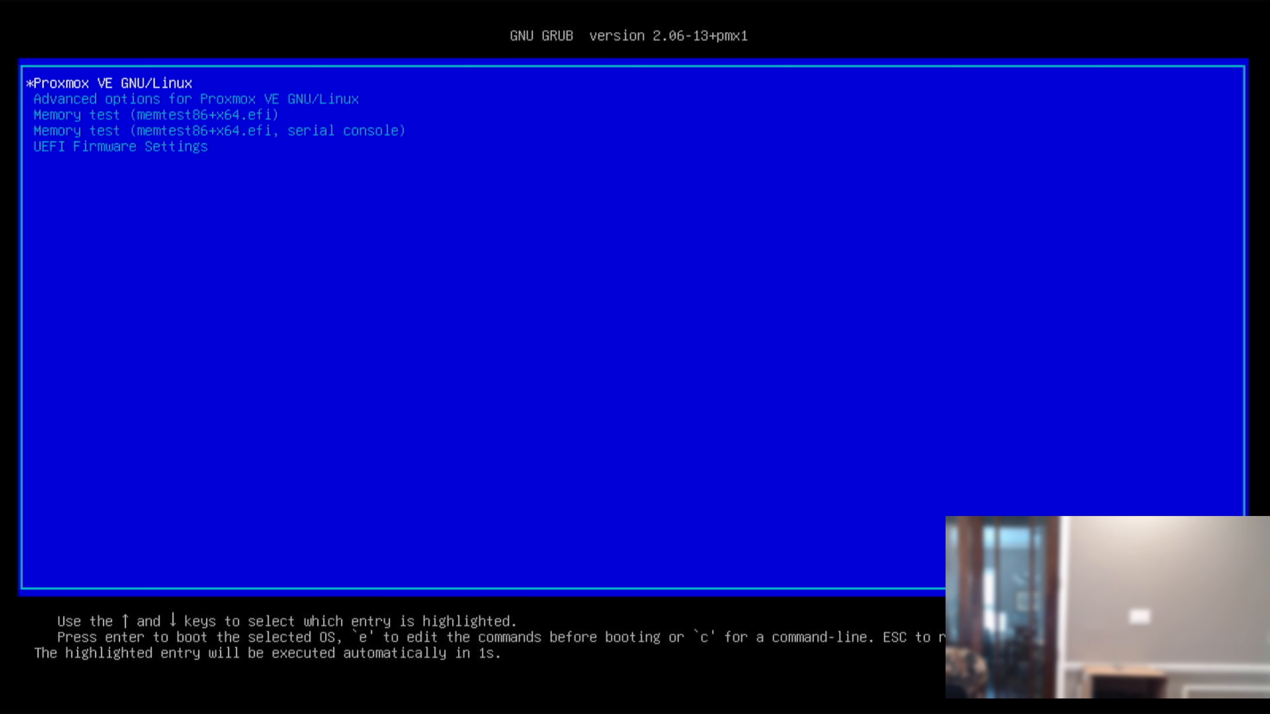
key(Return)
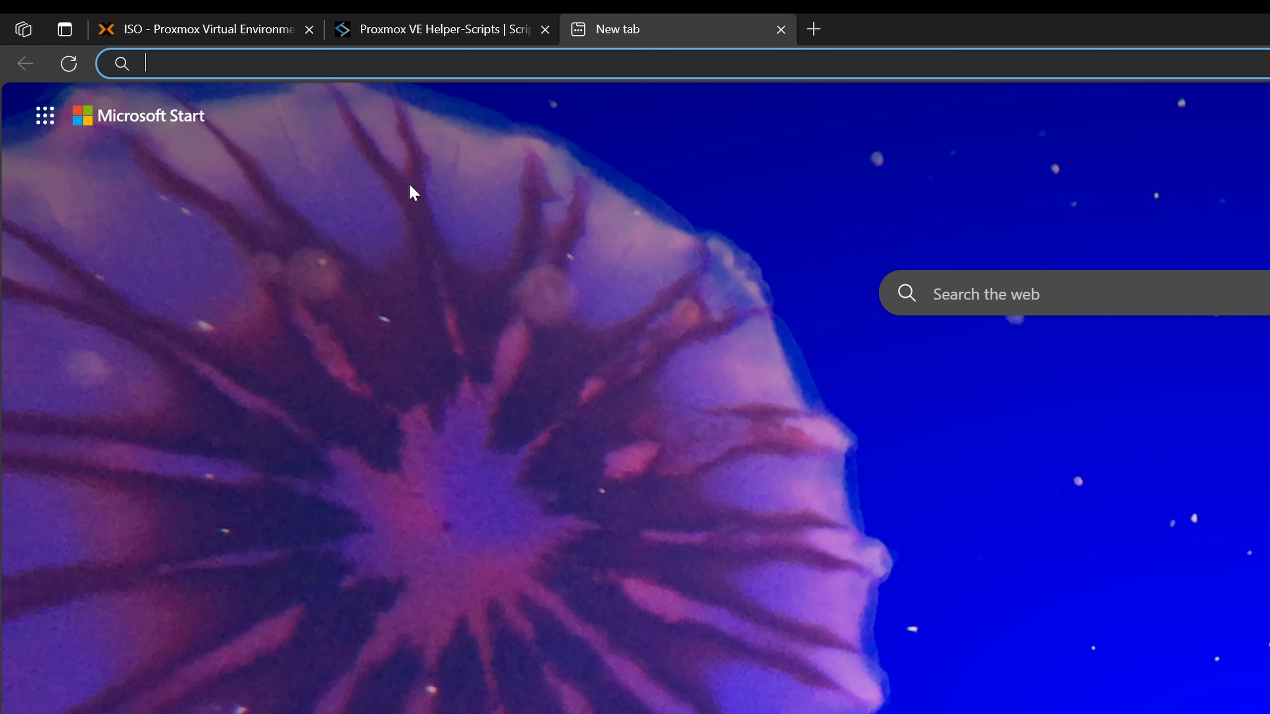
text(https://)
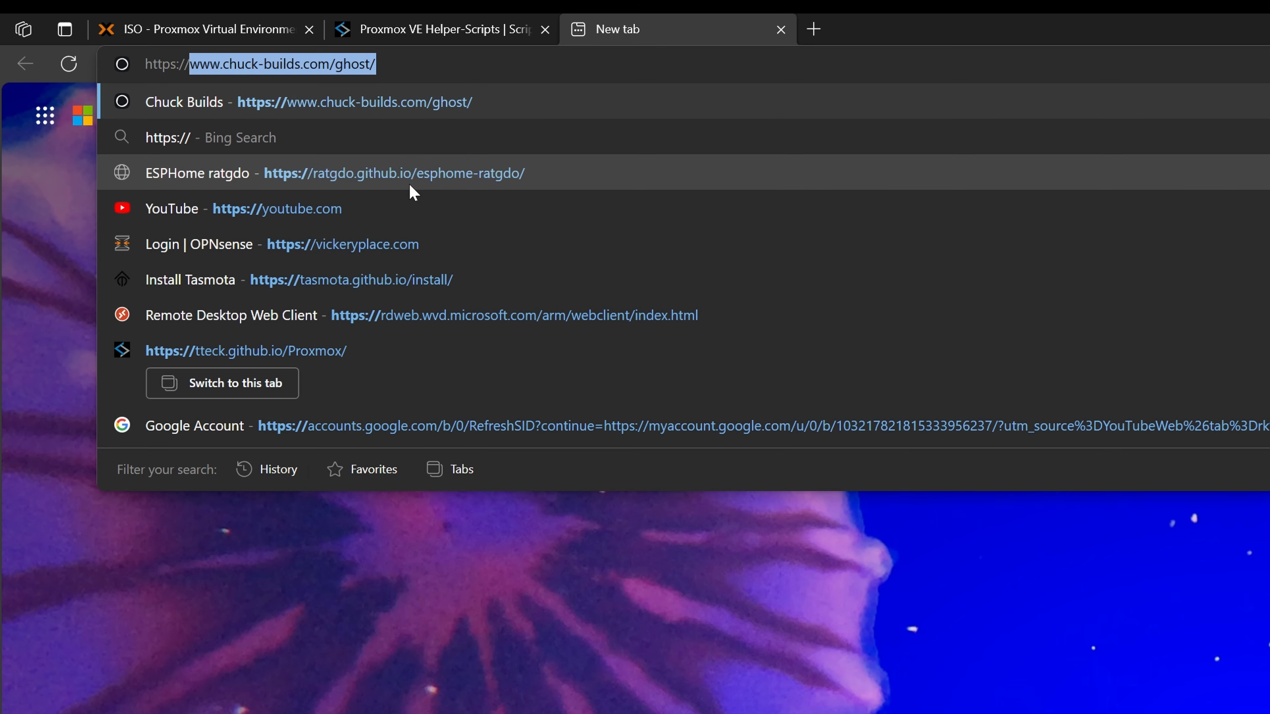
text(192.168)
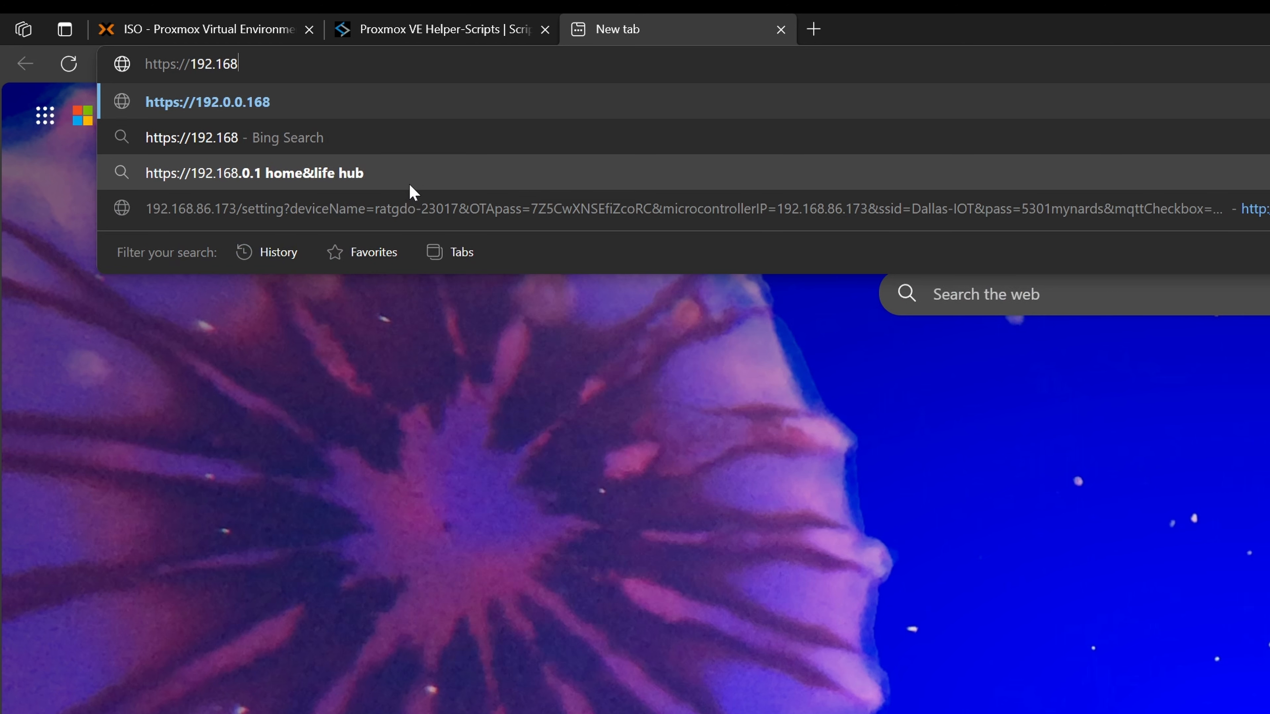
text(.86.180:)
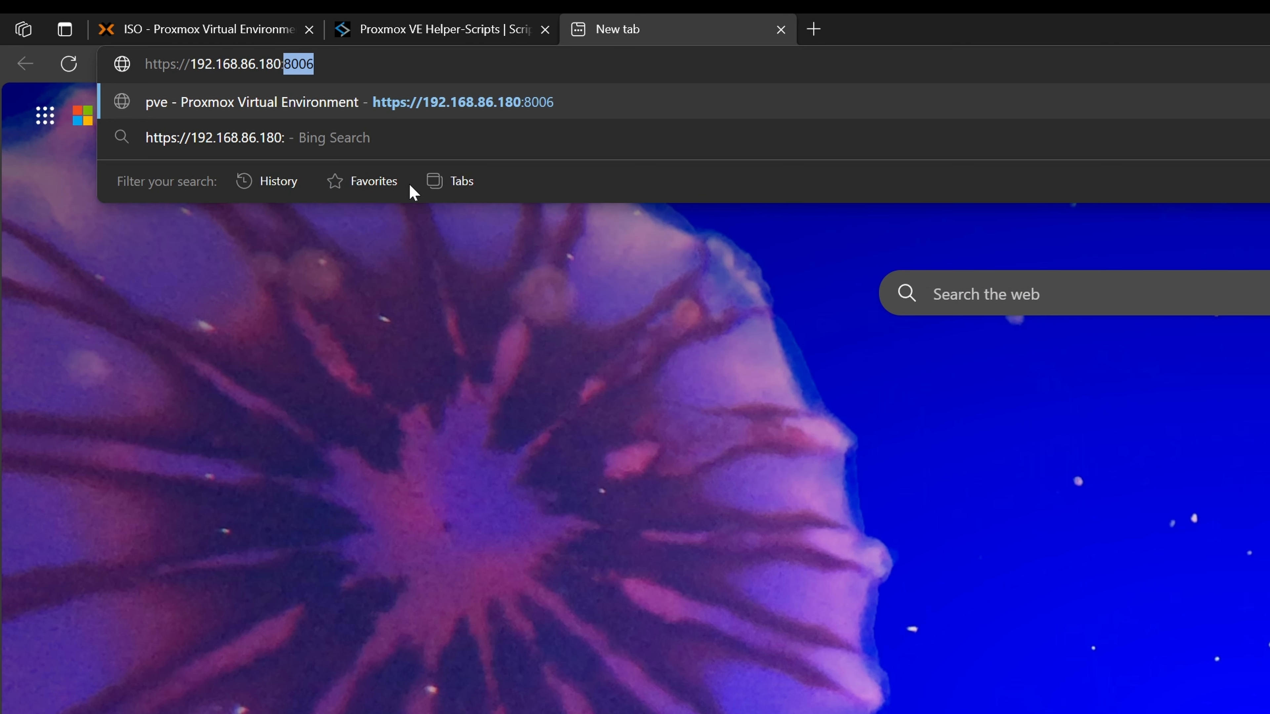
text(80-0)
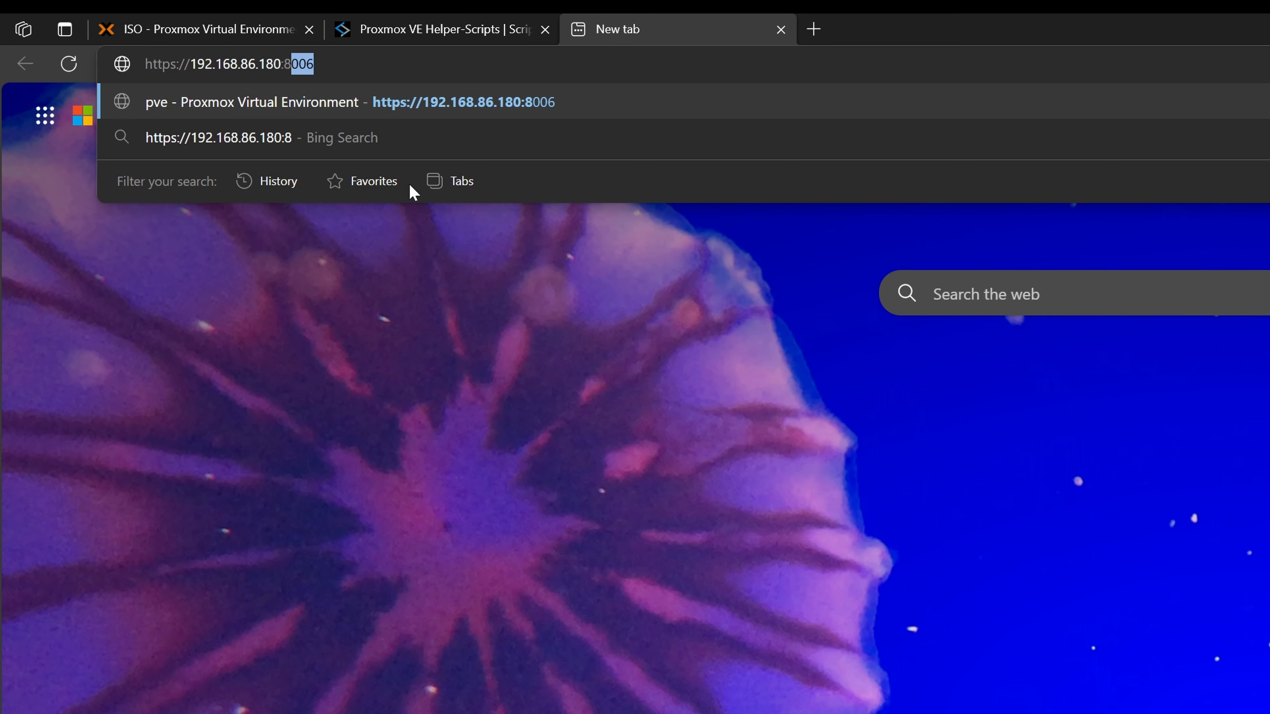
key(BackSpace)
key(BackSpace)
text(06)
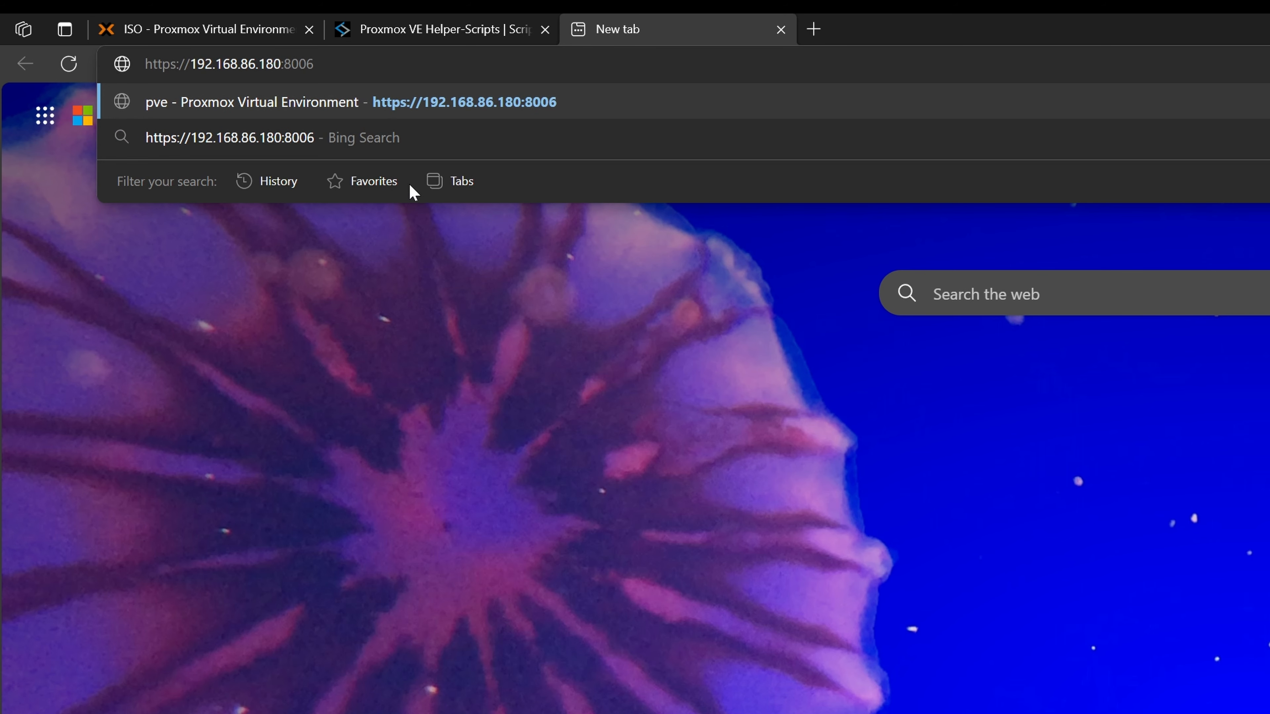
key(Return)
click(525, 281)
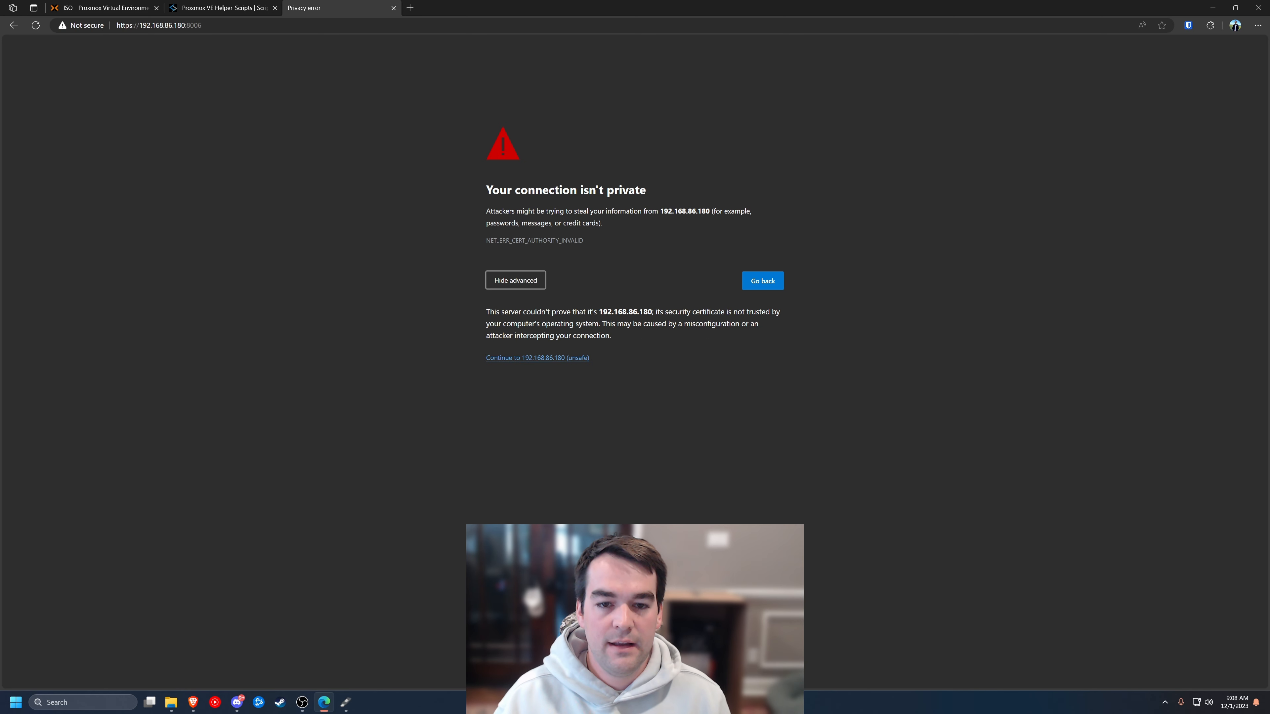
click(531, 358)
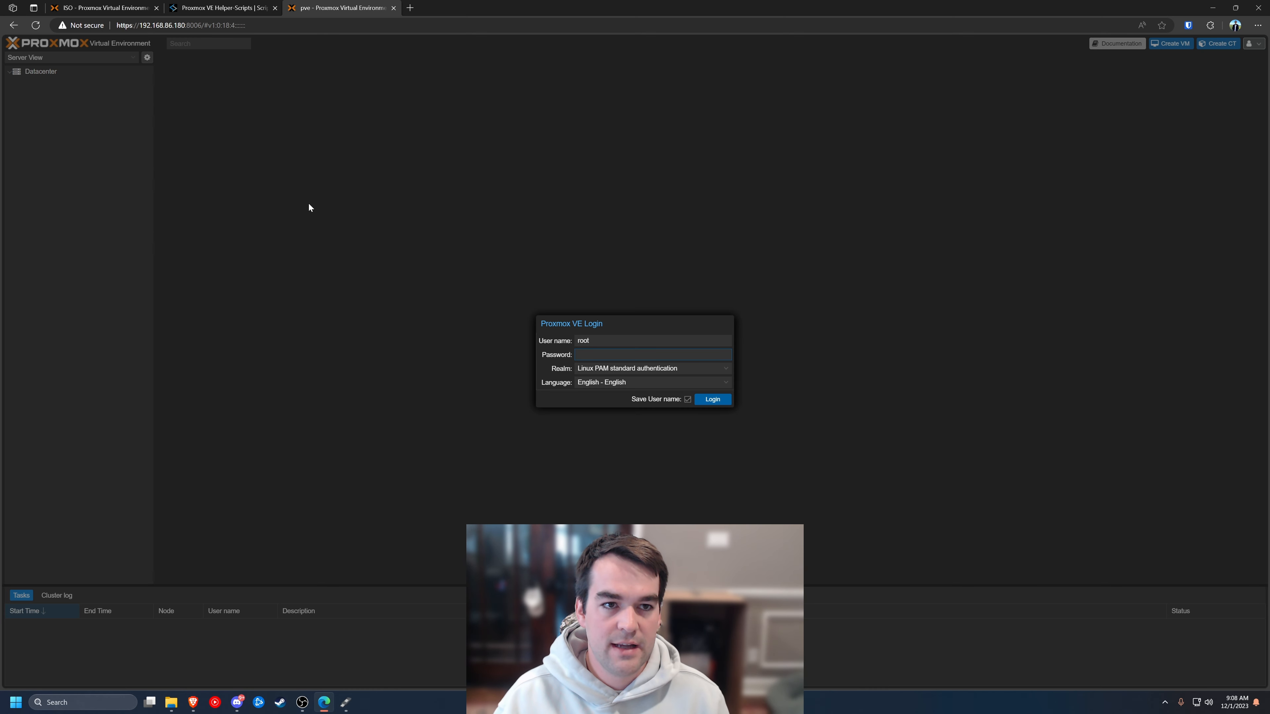
drag(245, 25, 186, 25)
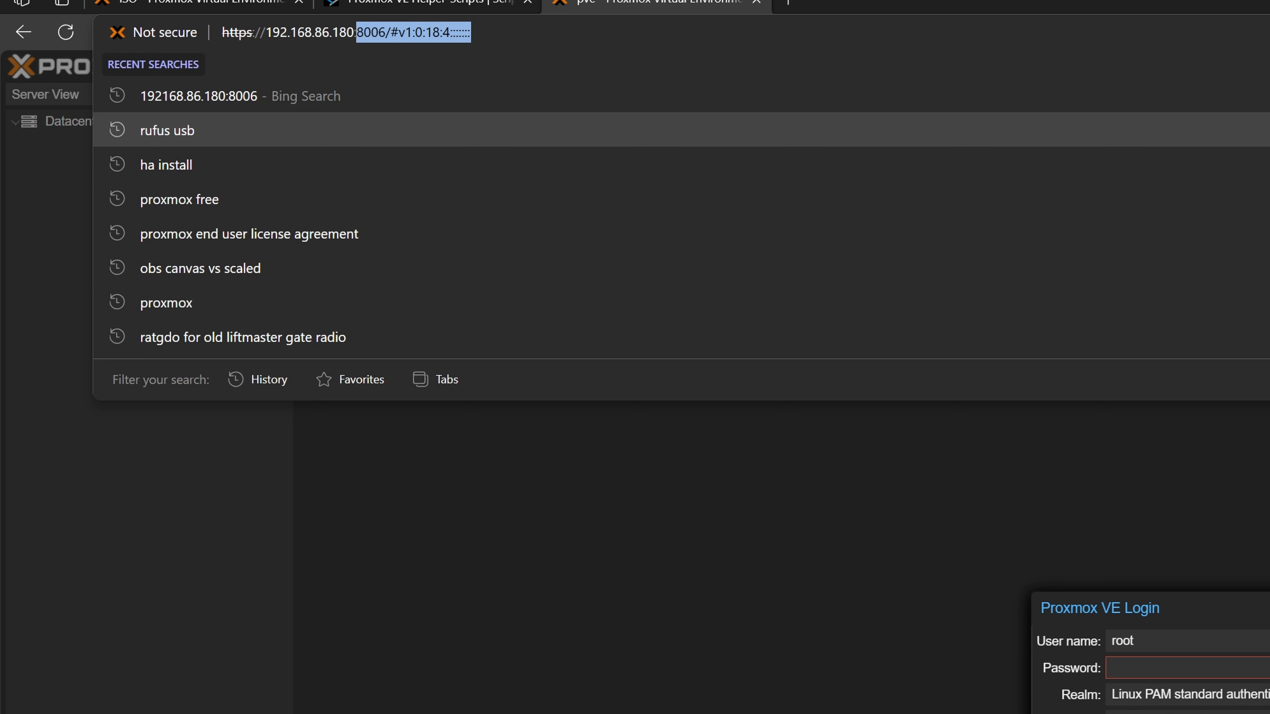
key(BackSpace)
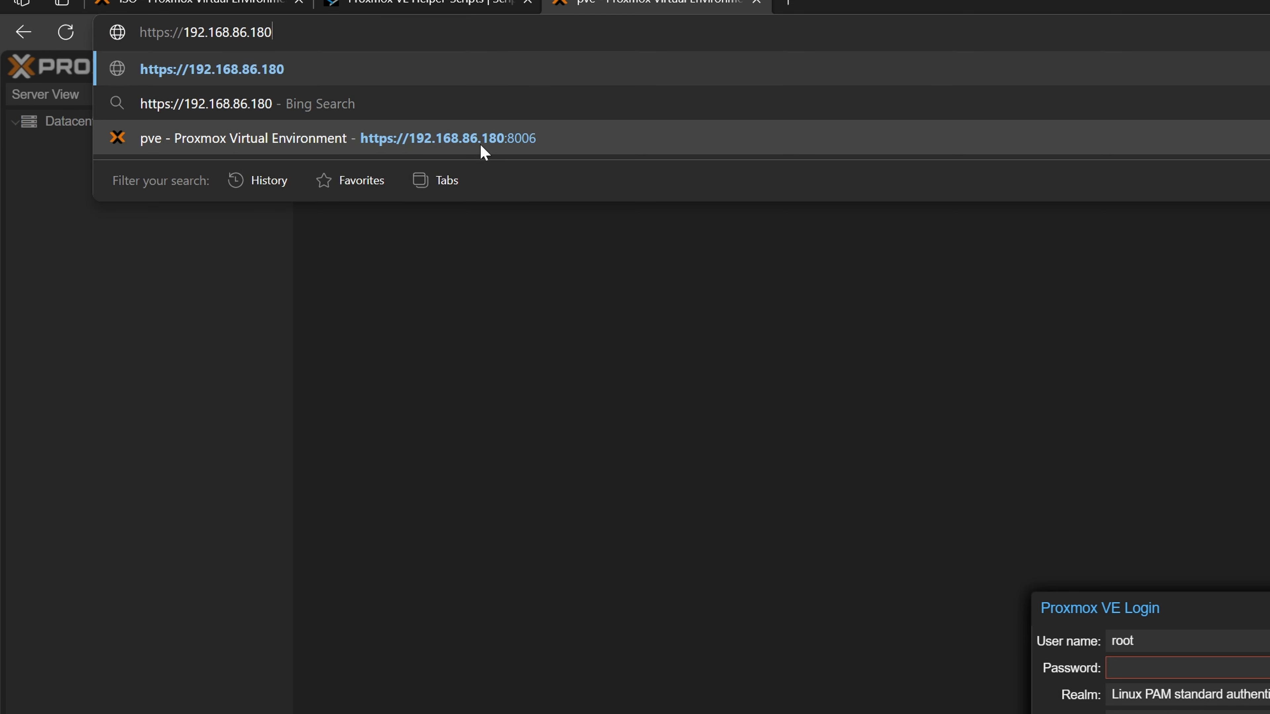
key(Return)
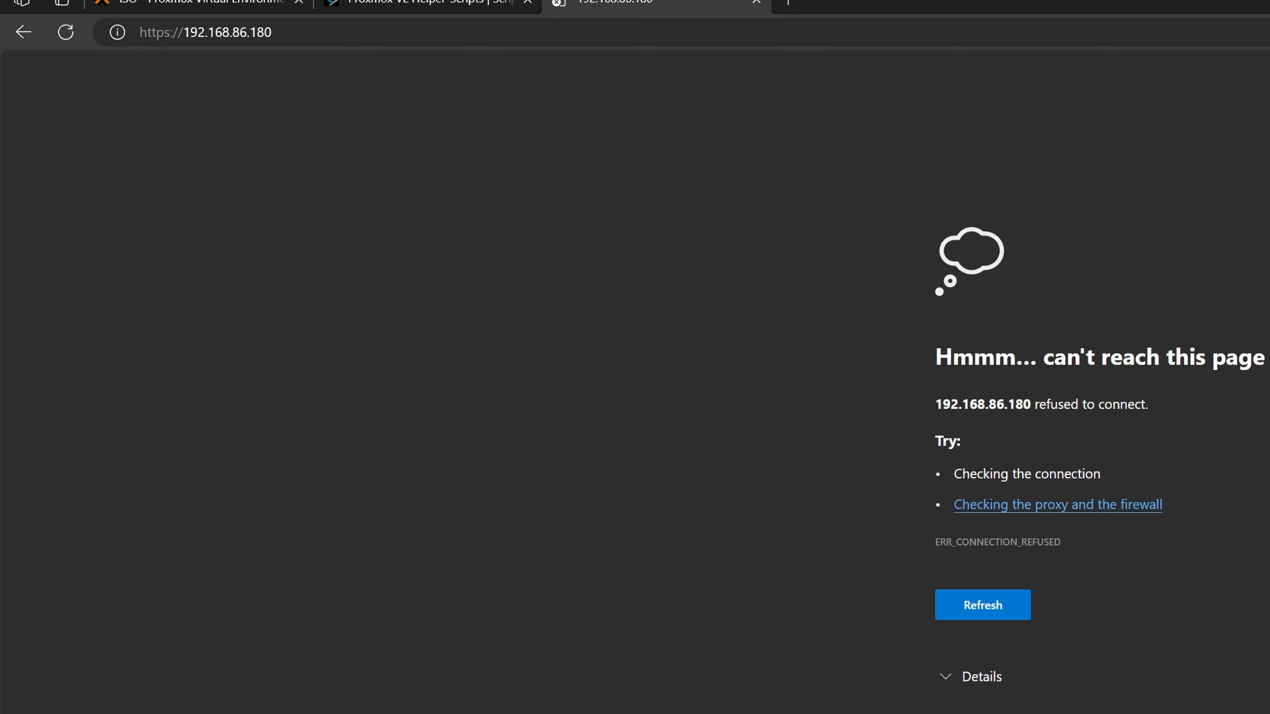
click(395, 34)
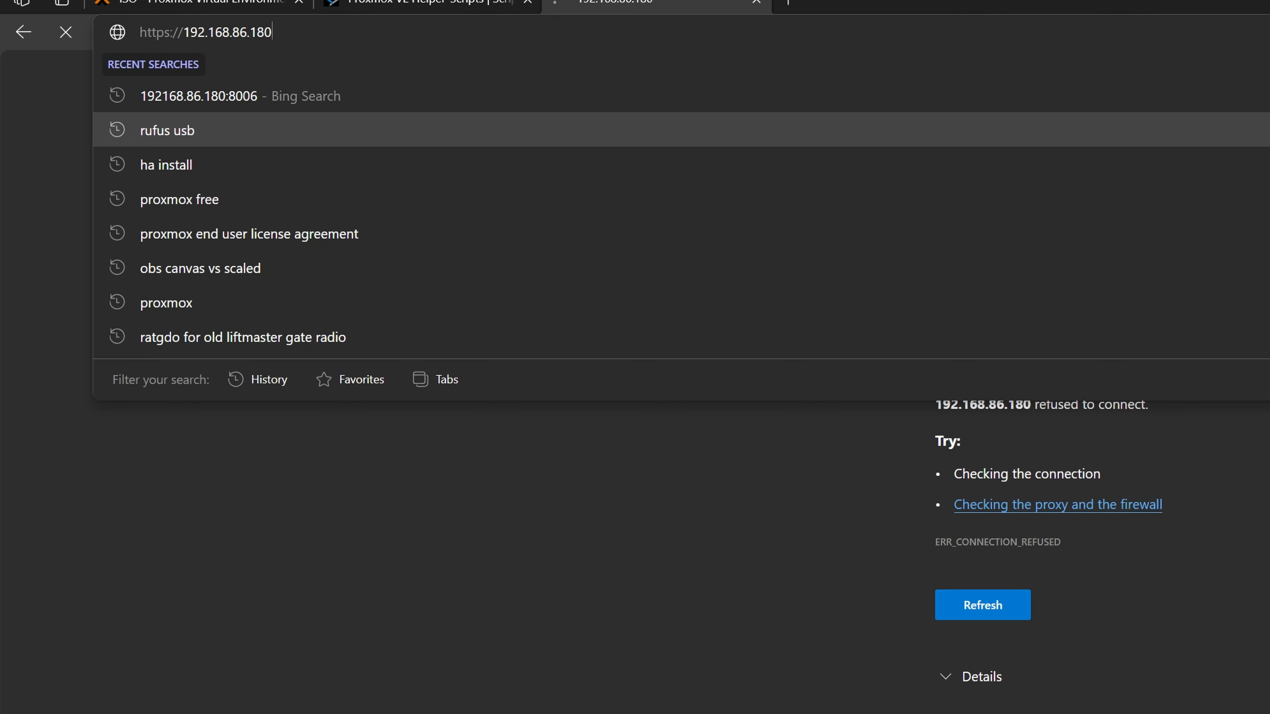
text(:8006)
key(Return)
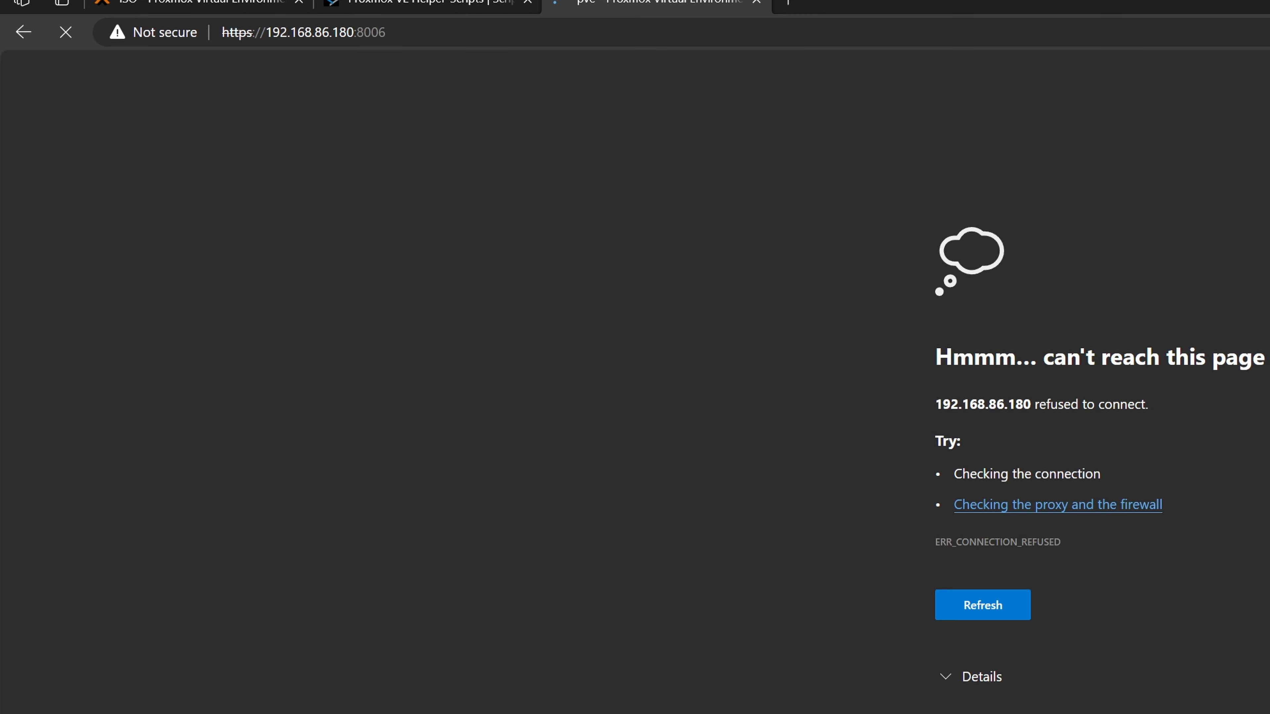
- Log in as root with the root password and dismiss the no-subscription notice
key(Tab)
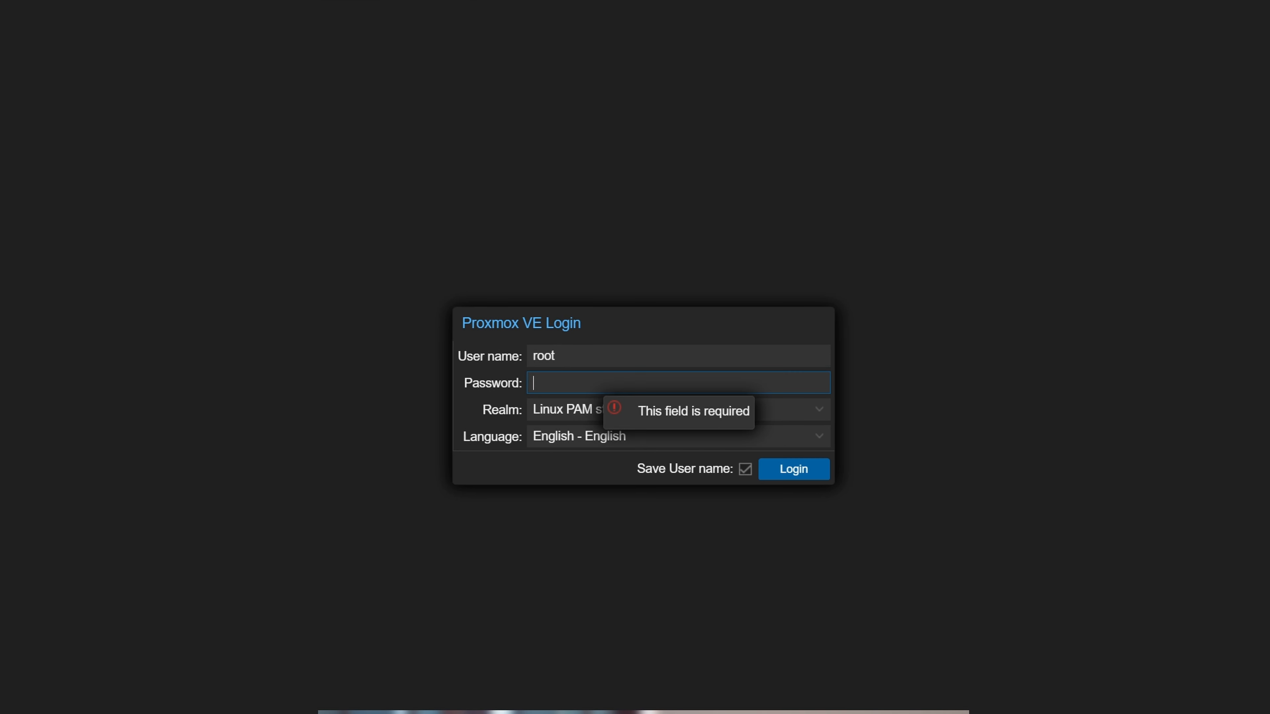
text(•••••••••••••)
click(800, 472)
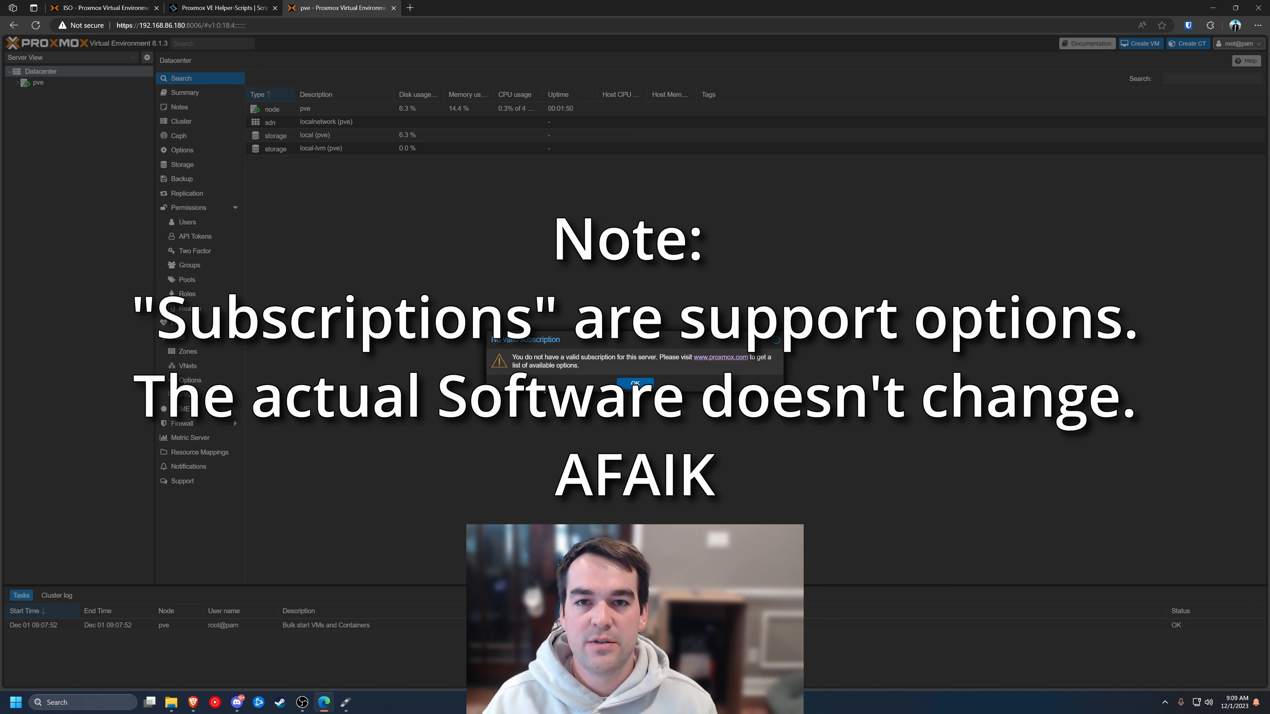
click(634, 383)
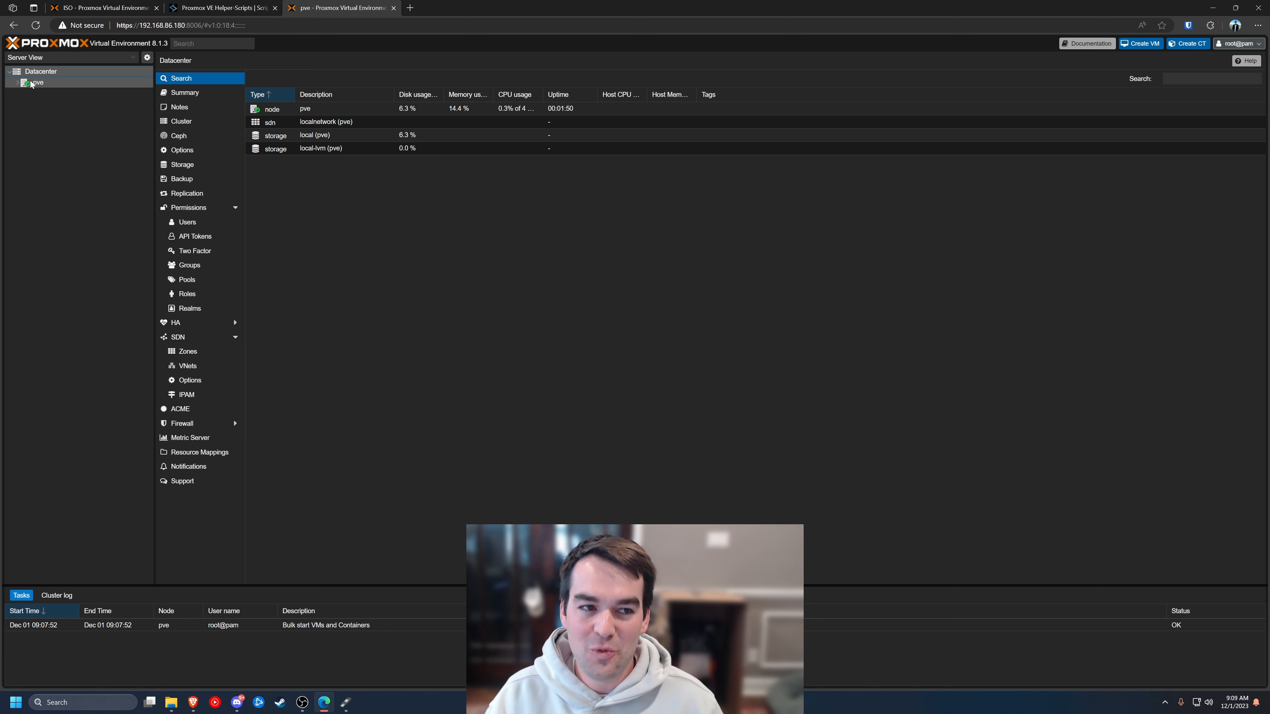
- Review the pve node's APT repositories, including the enterprise ceph-quincy entry, then go to Helper-Scripts
click(17, 82)
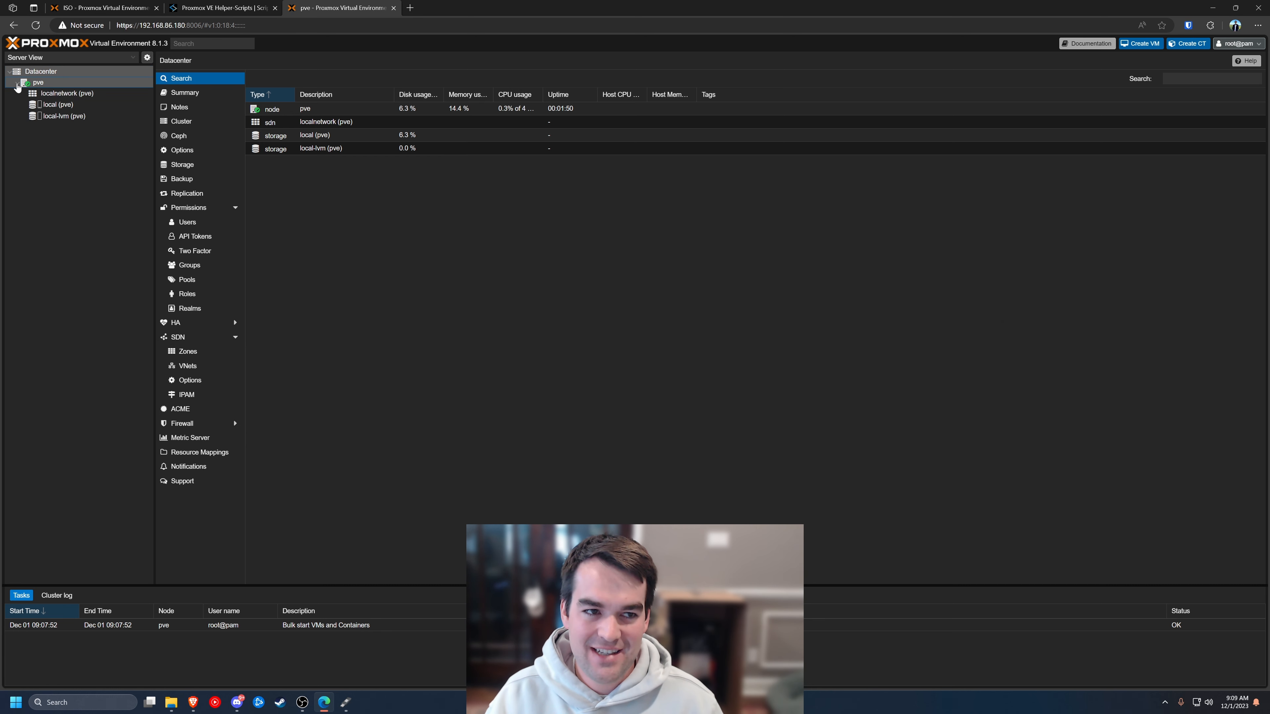
click(62, 81)
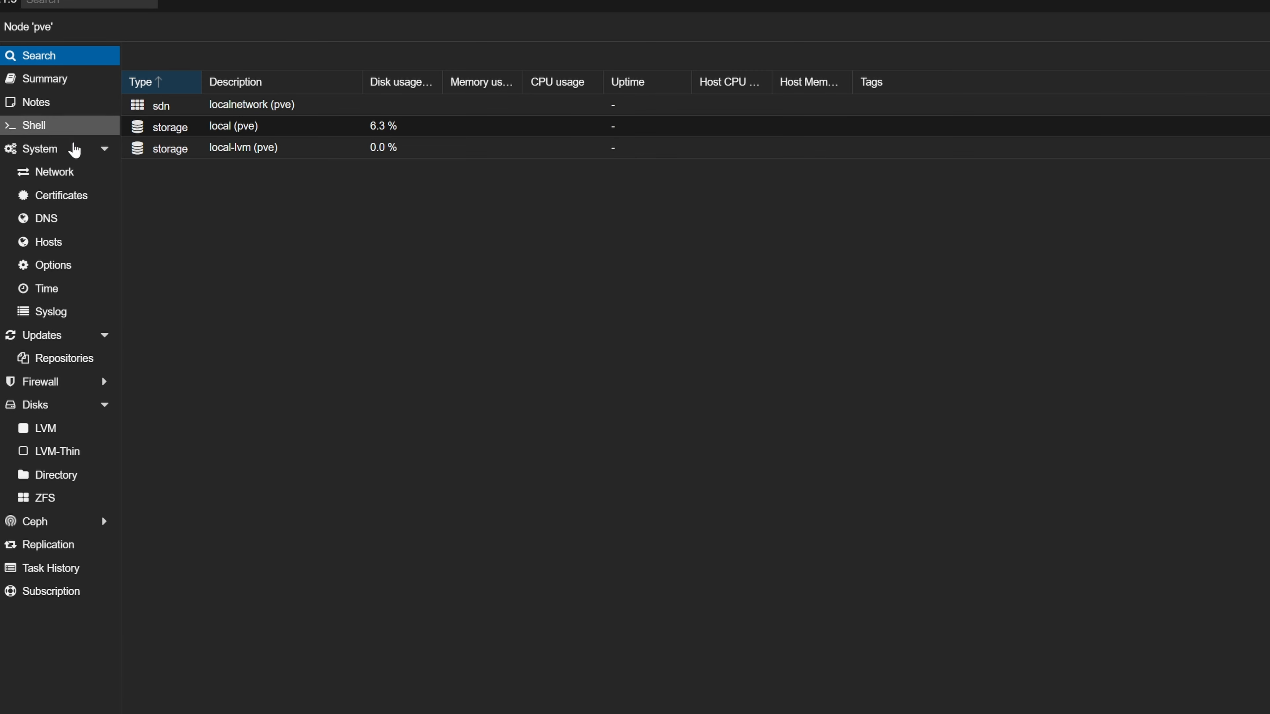
click(50, 334)
click(45, 358)
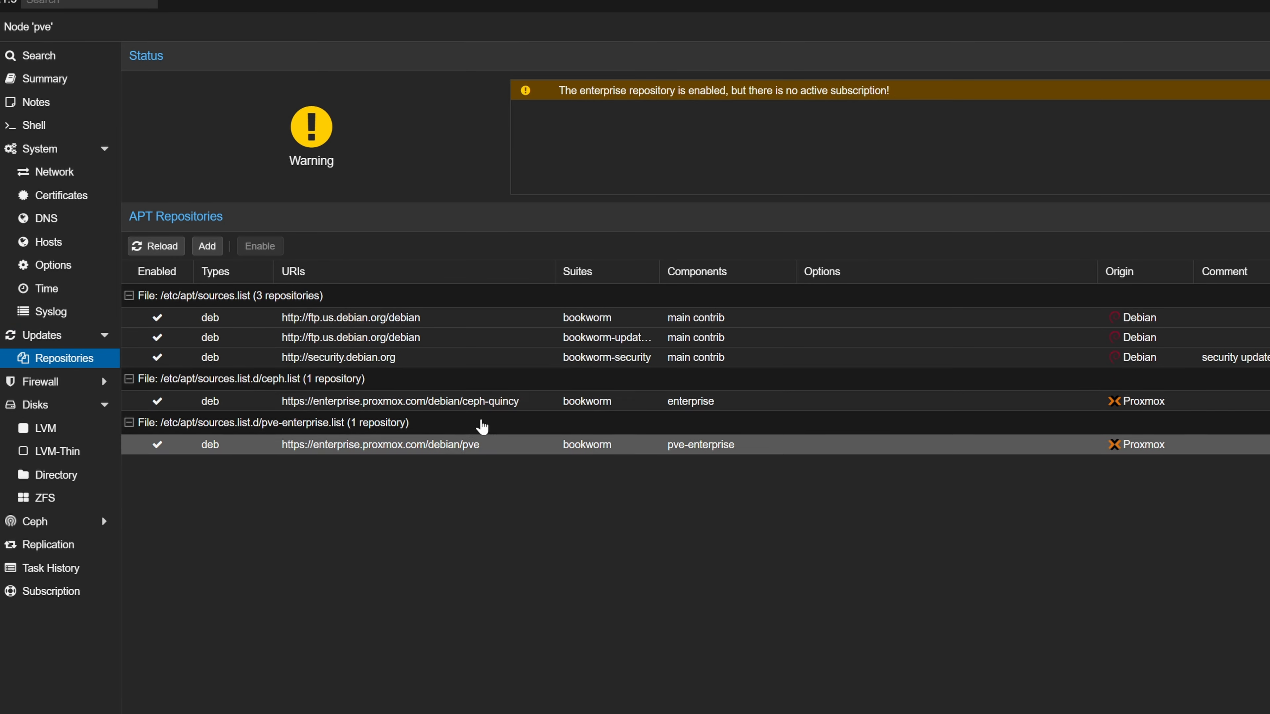
click(463, 406)
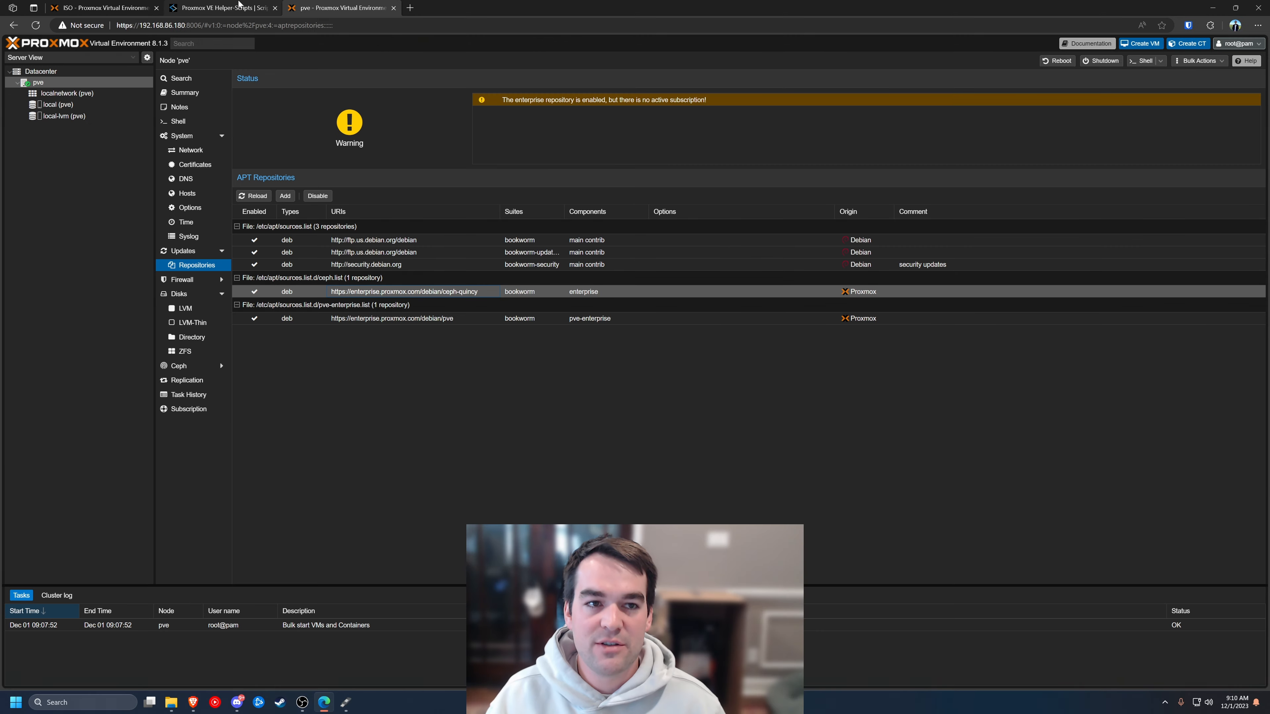
click(241, 6)
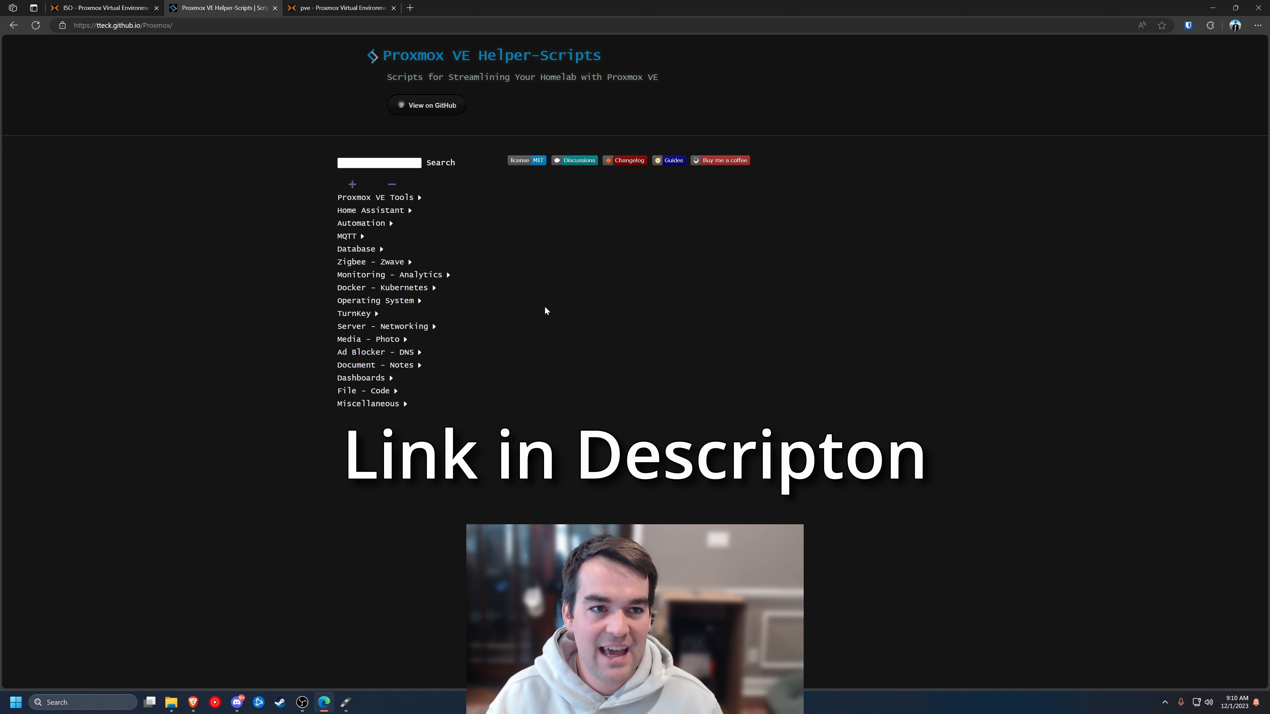
- Copy the Proxmox VE Post Install bash command from the Proxmox VE Tools scripts
click(418, 198)
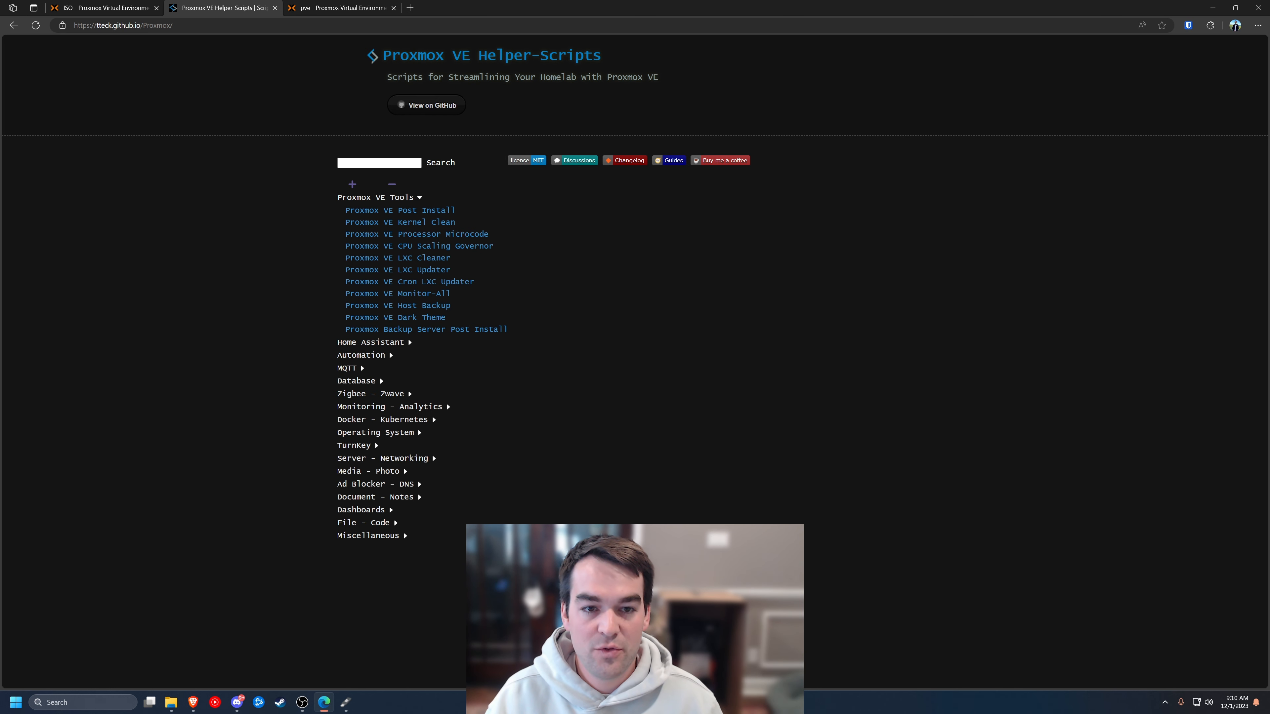
click(367, 210)
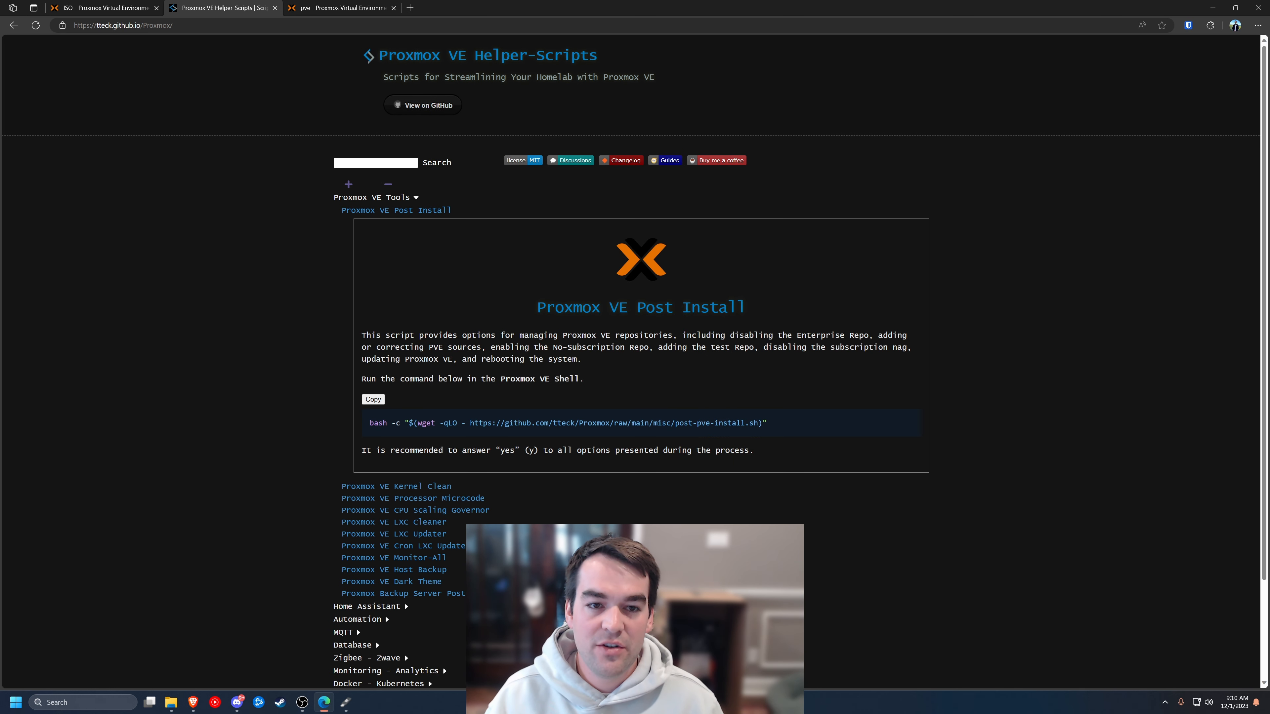
drag(346, 210, 458, 213)
click(458, 213)
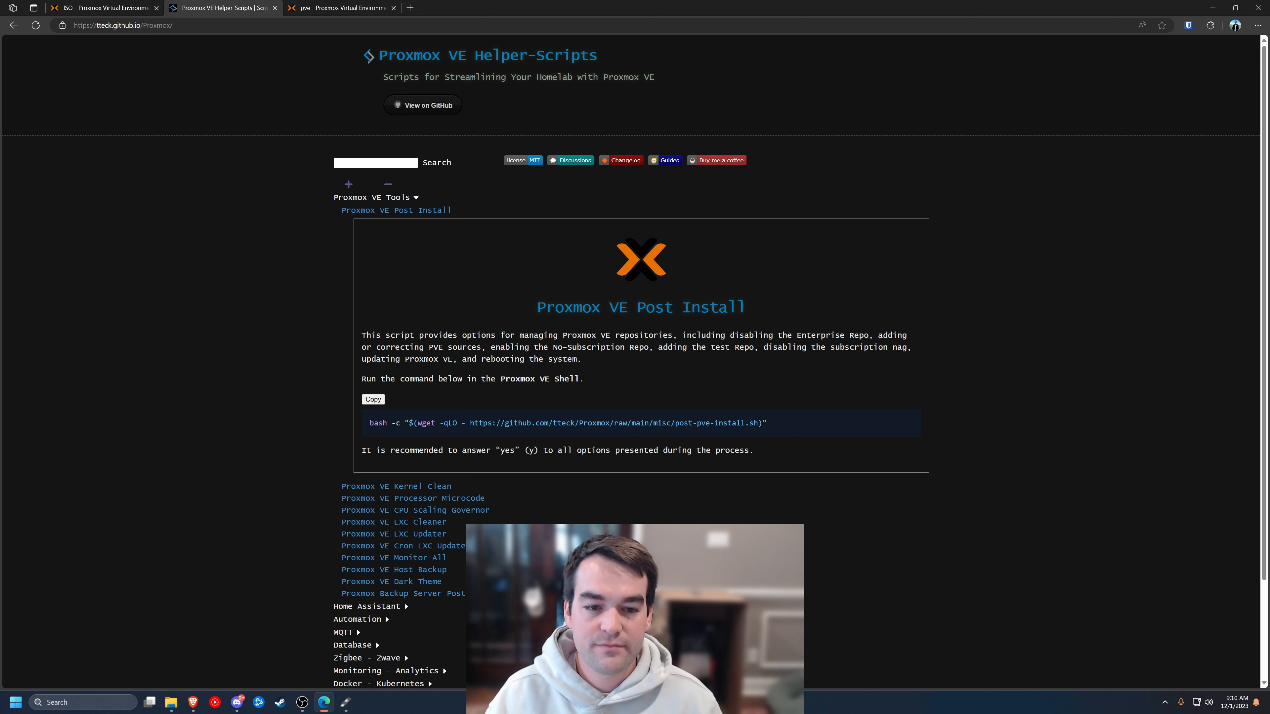
click(377, 400)
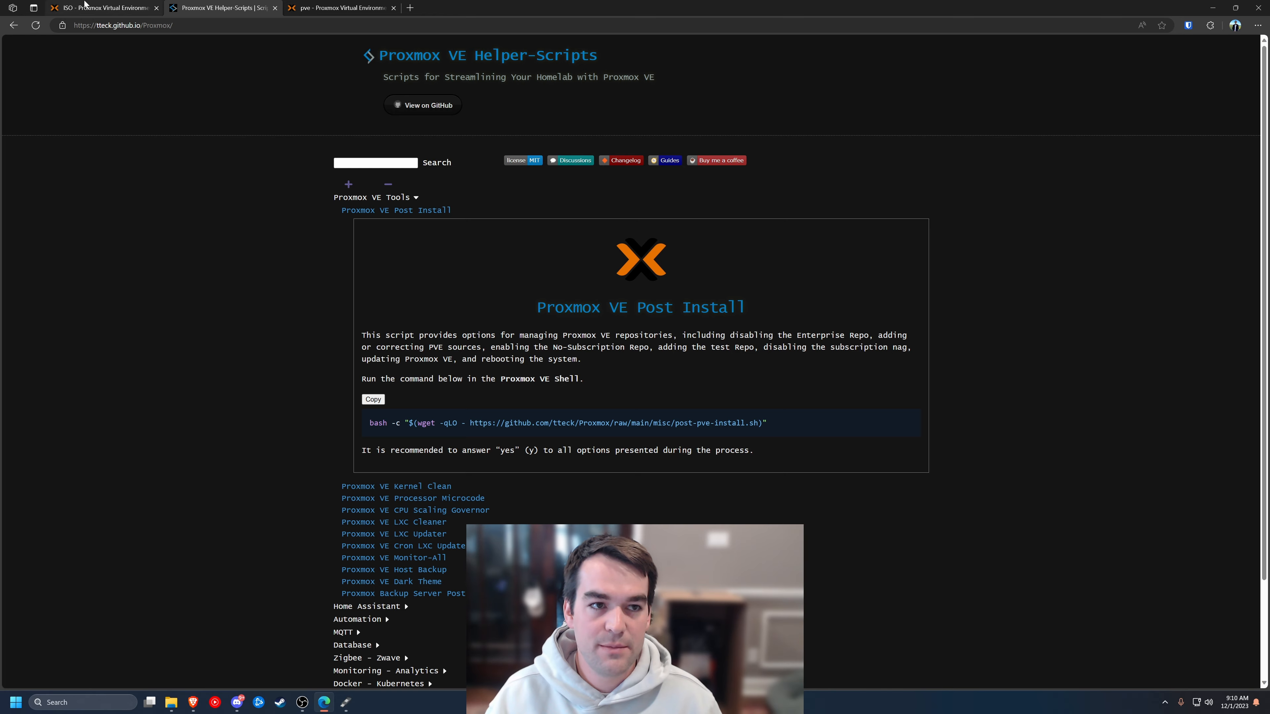
click(340, 7)
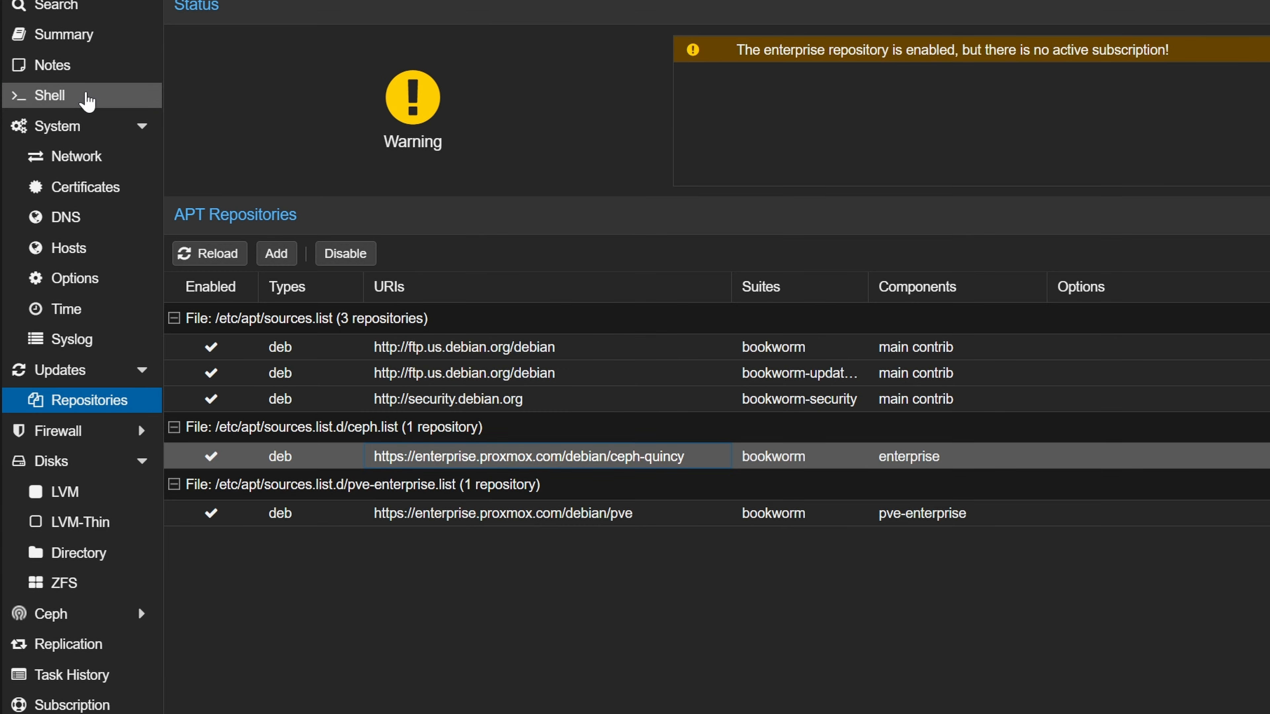
- Paste the post-install command into the pve node shell, run it, and confirm with y
click(194, 123)
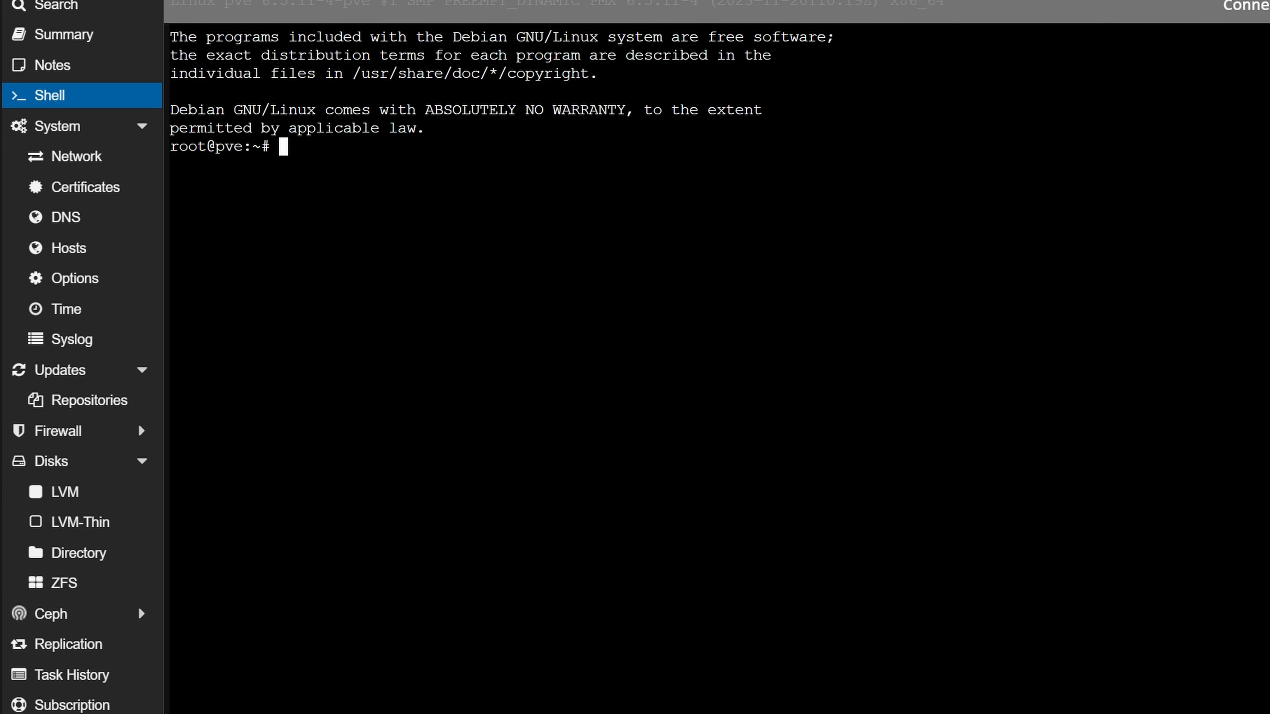
right_click(414, 232)
click(570, 482)
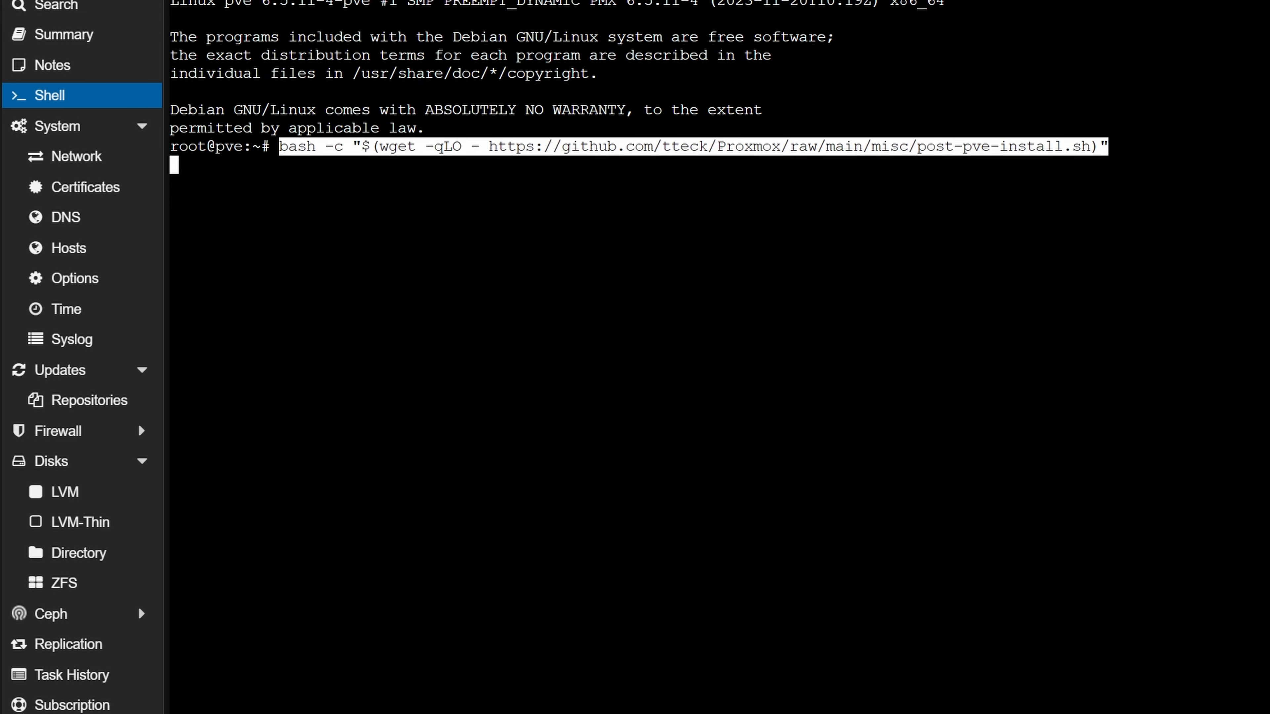
key(Return)
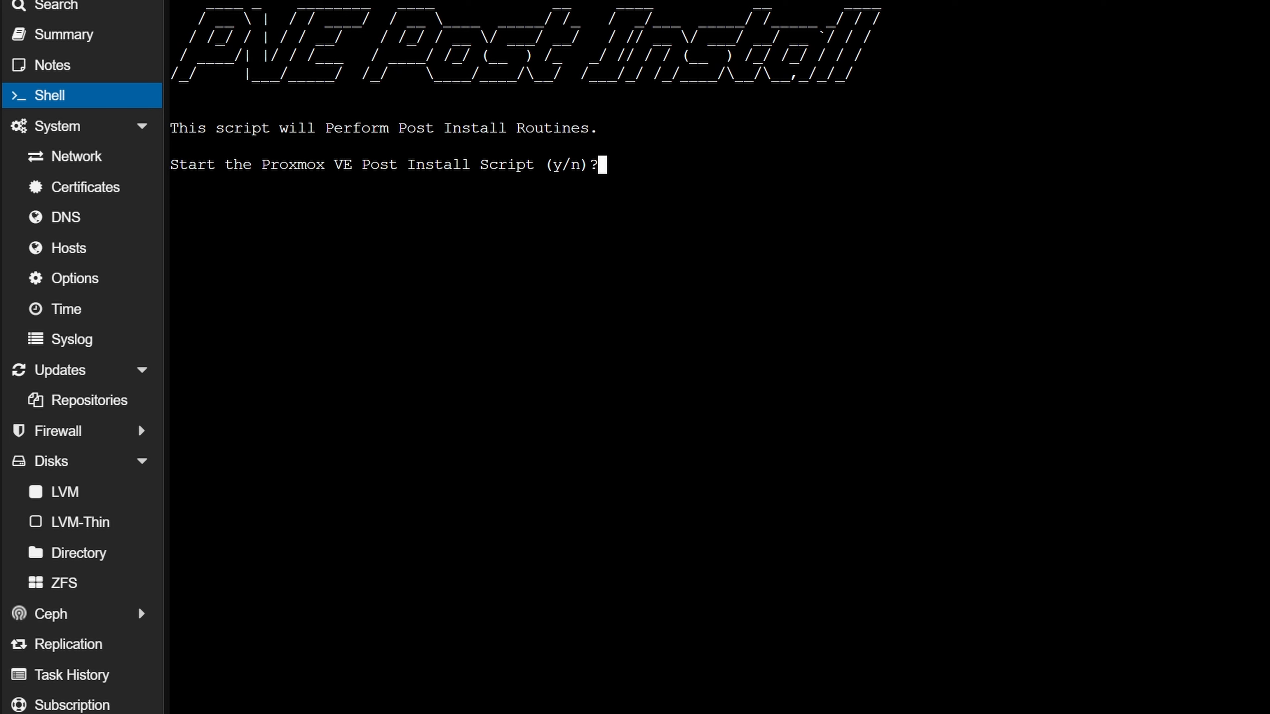
text(y)
key(Return)
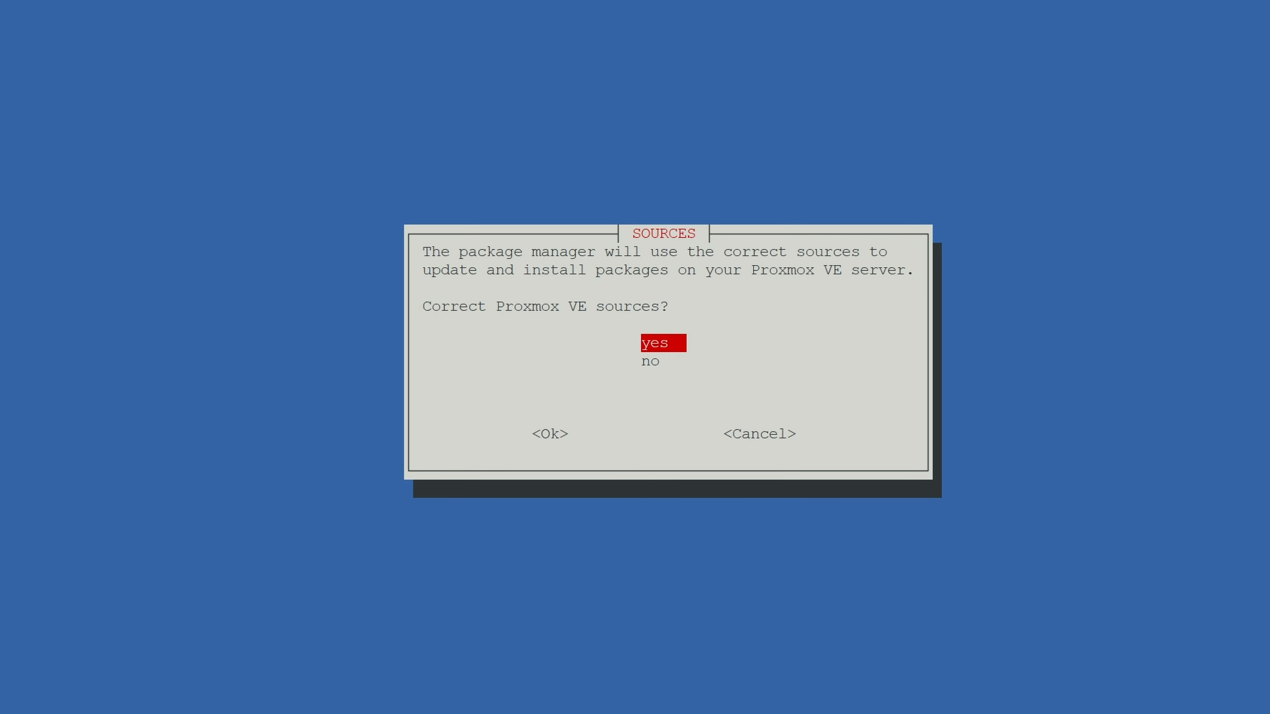
- Accept fixing sources: disable pve-enterprise, enable pve-no-subscription, fix Ceph, add pvetest, disable nag
key(Return)
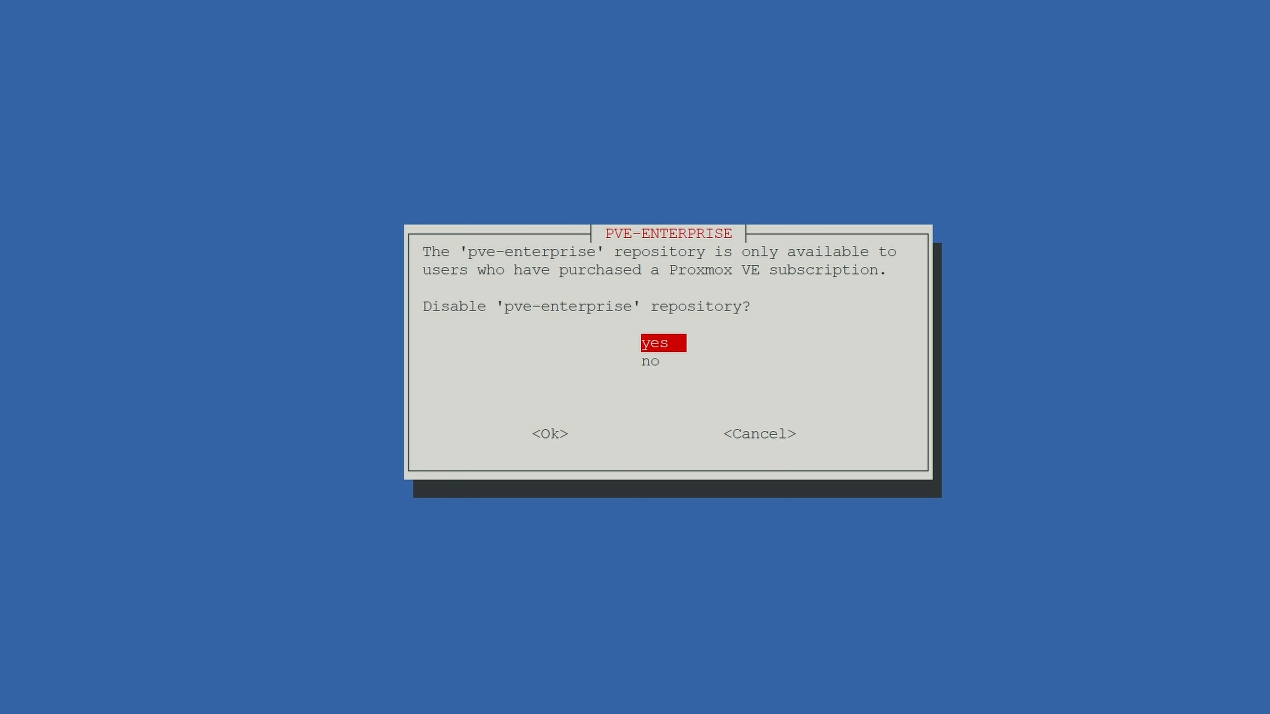
key(Return)
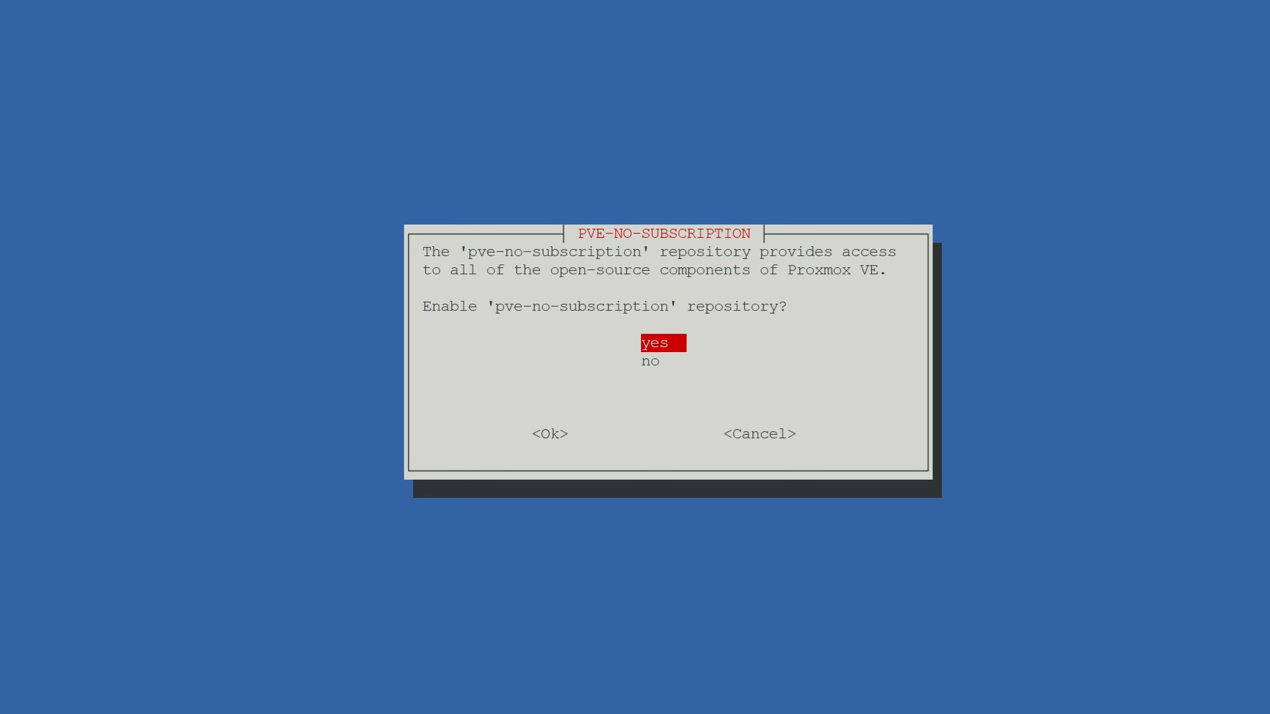
key(Return)
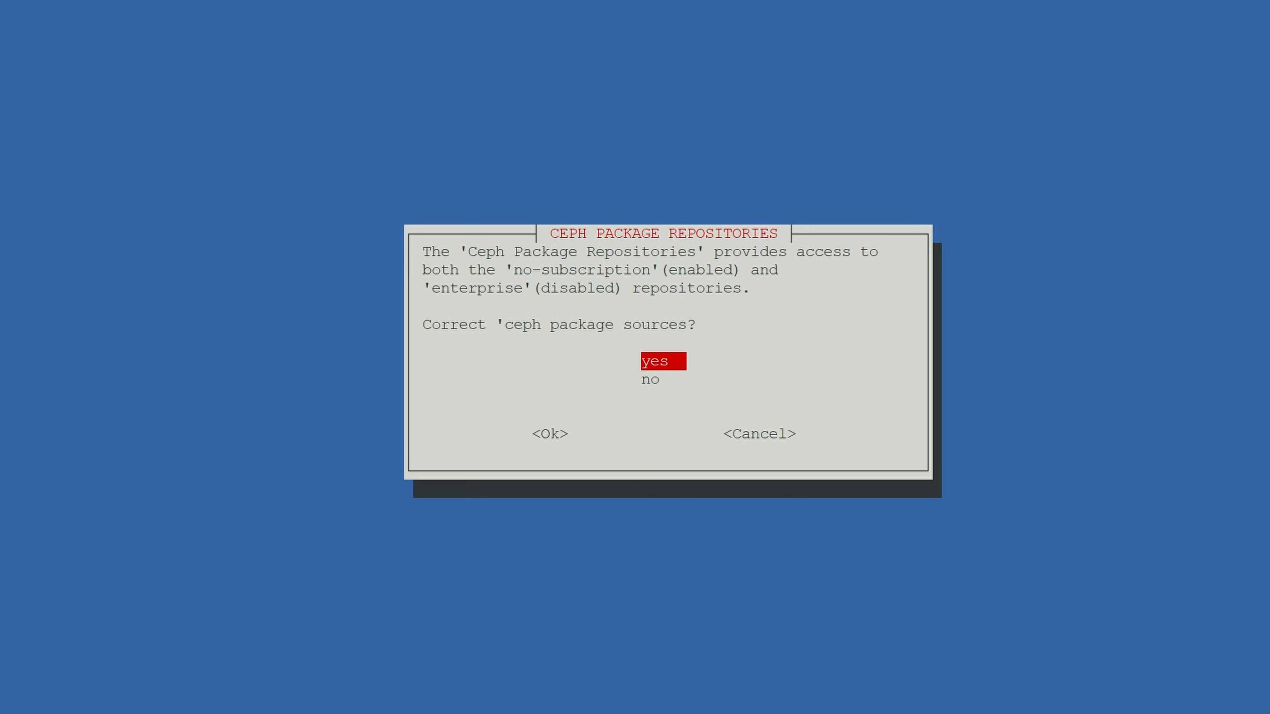
key(Return)
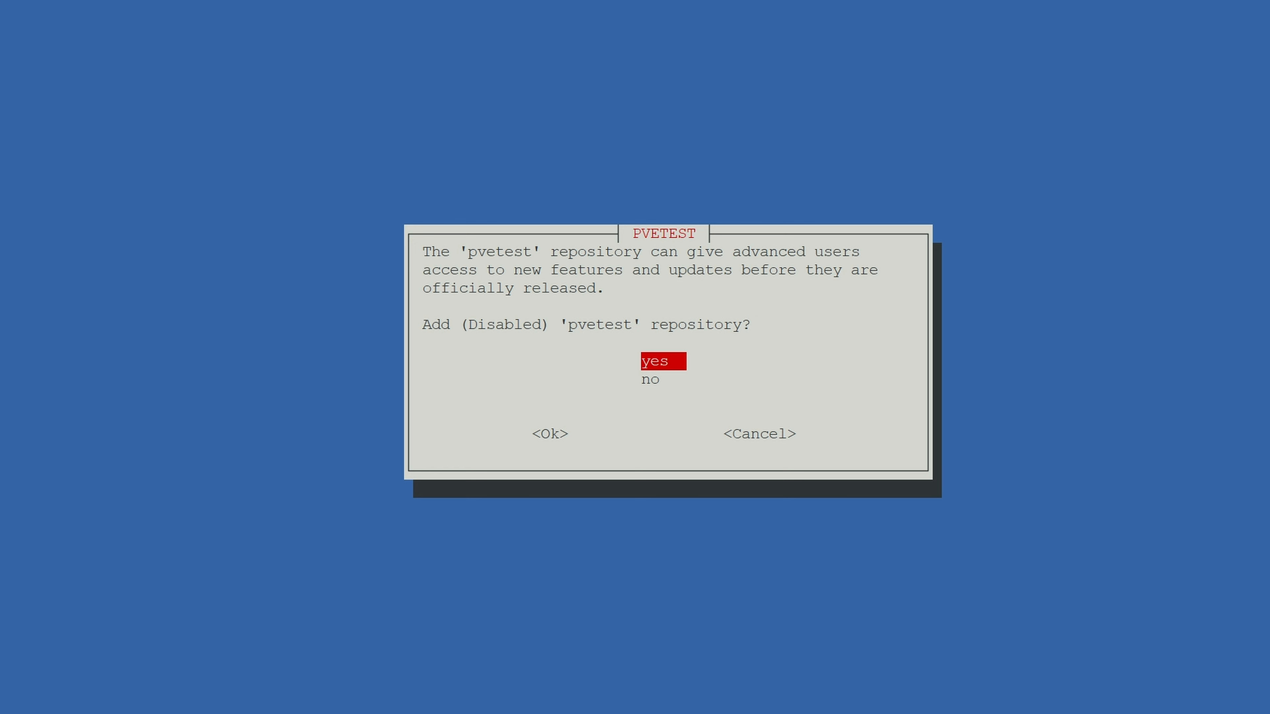
key(Return)
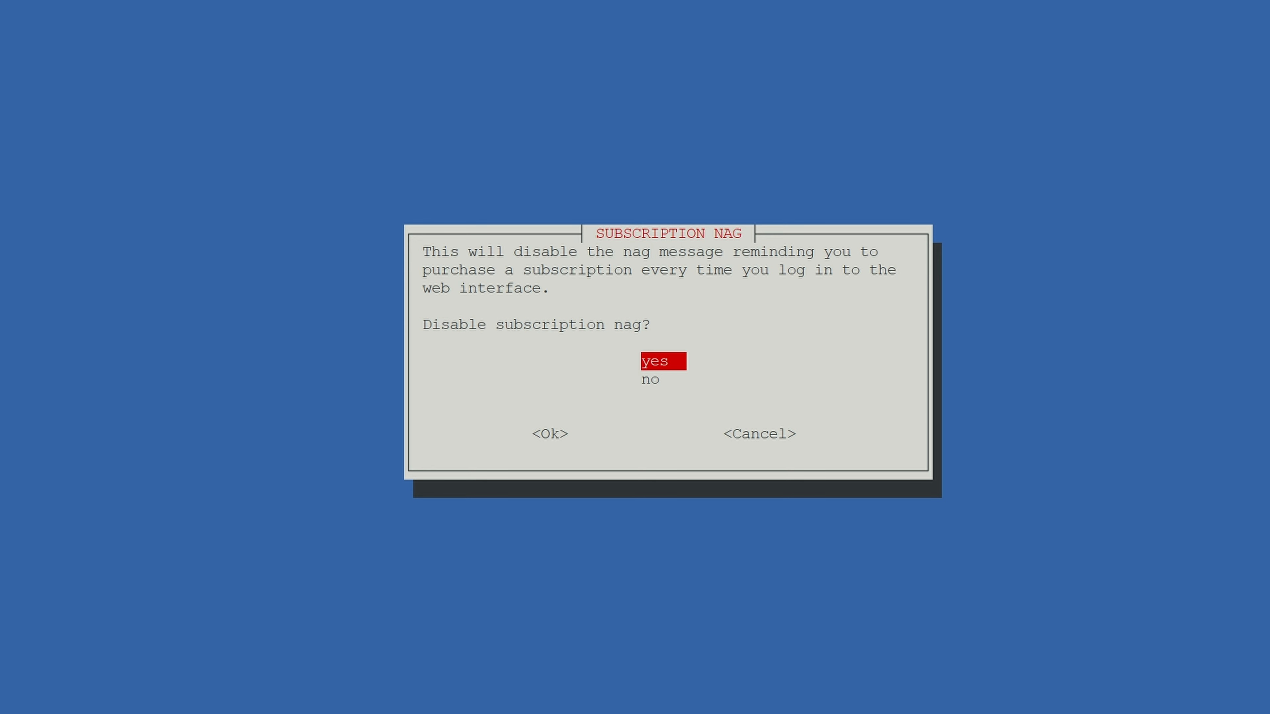
key(Return)
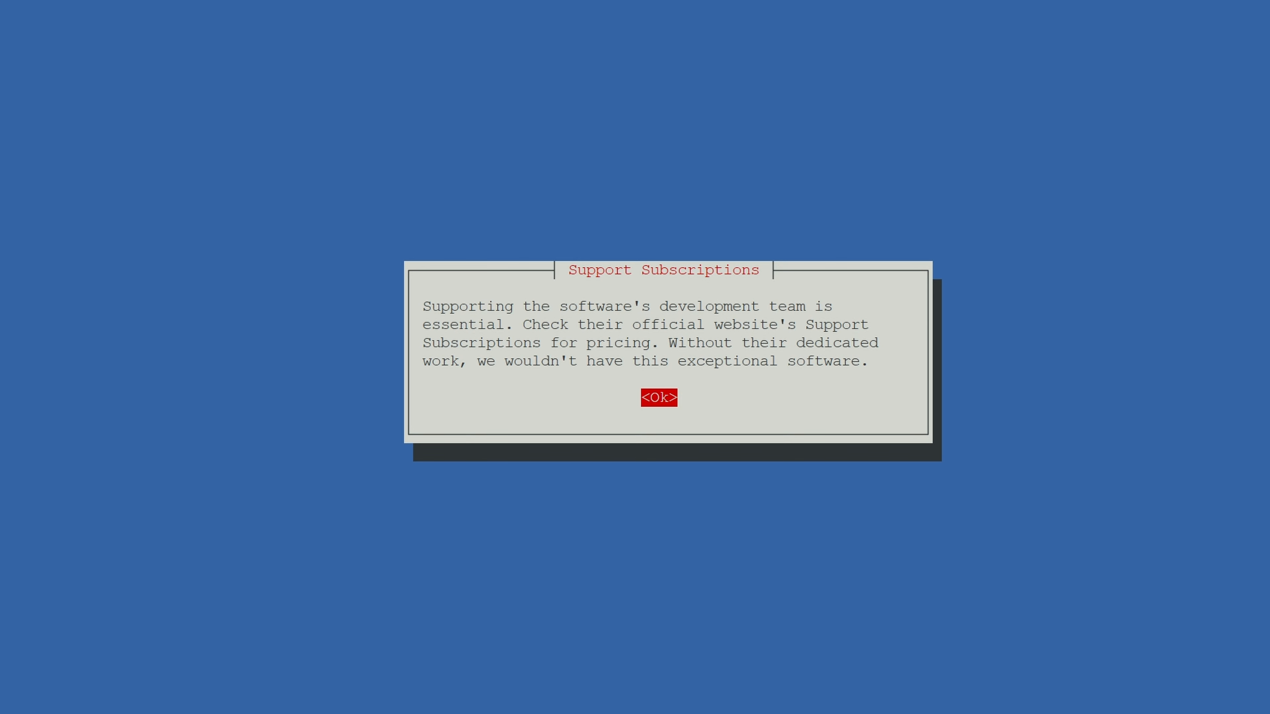
key(Return)
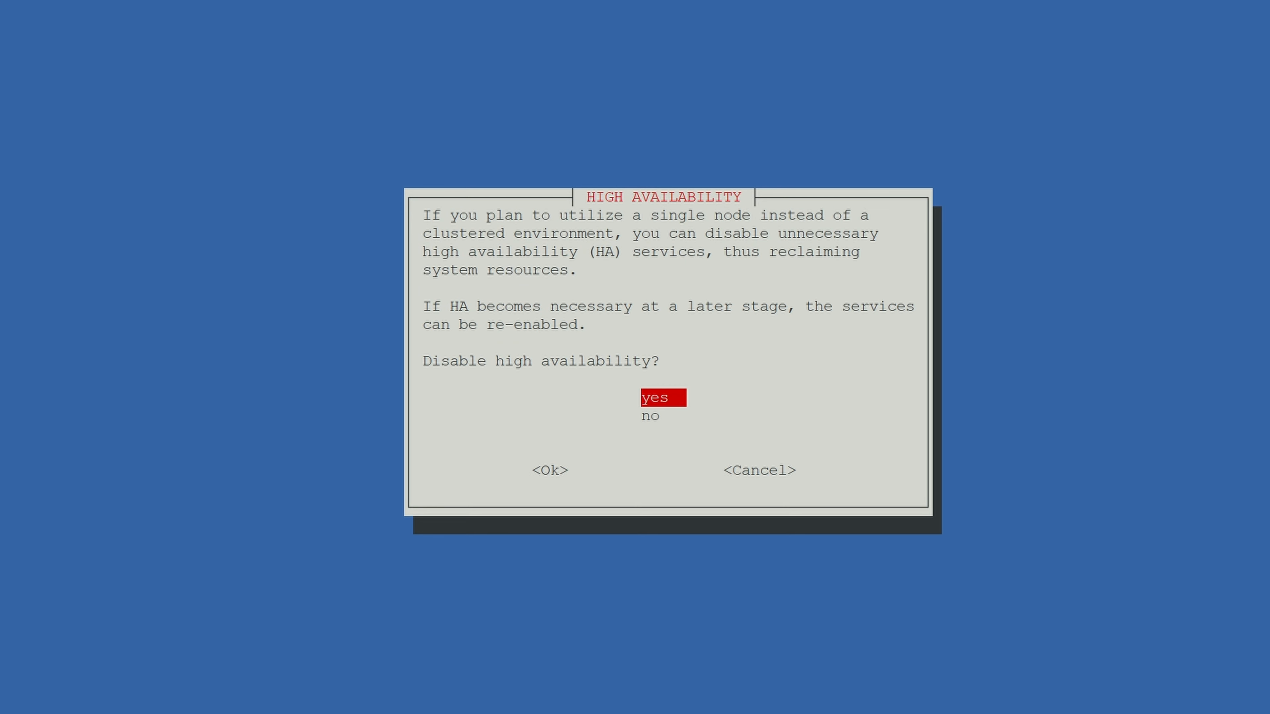